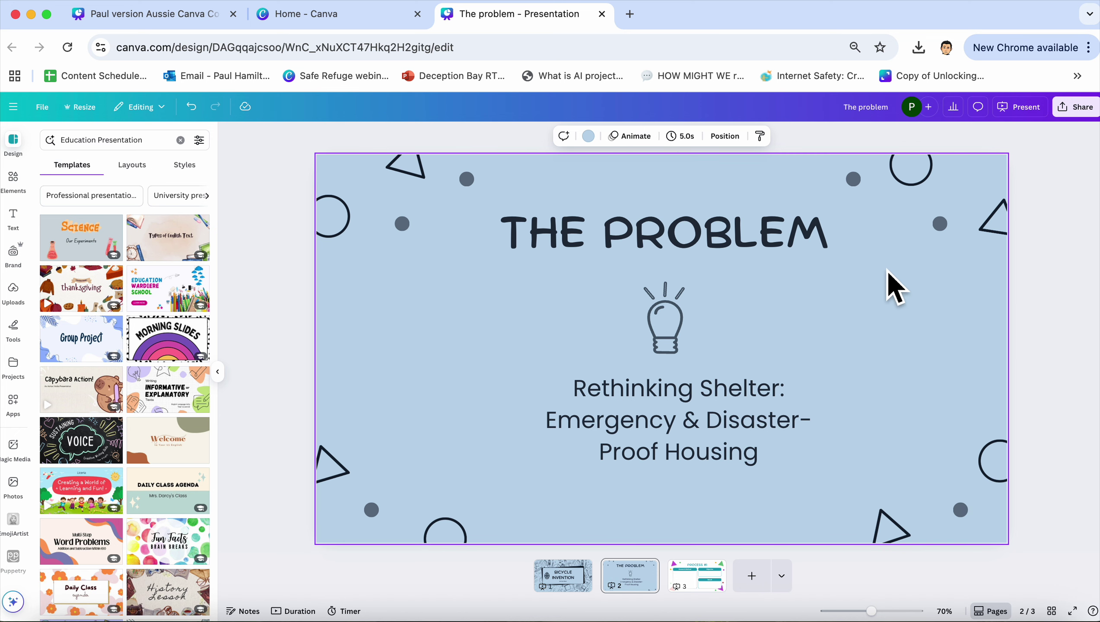
# Shorten the subtitle on the problem slide to "Rethinking Bicycle:" and move it slightly lower.
pyautogui.click(736, 449)
pyautogui.moveTo(779, 392); pyautogui.dragTo(699, 394)
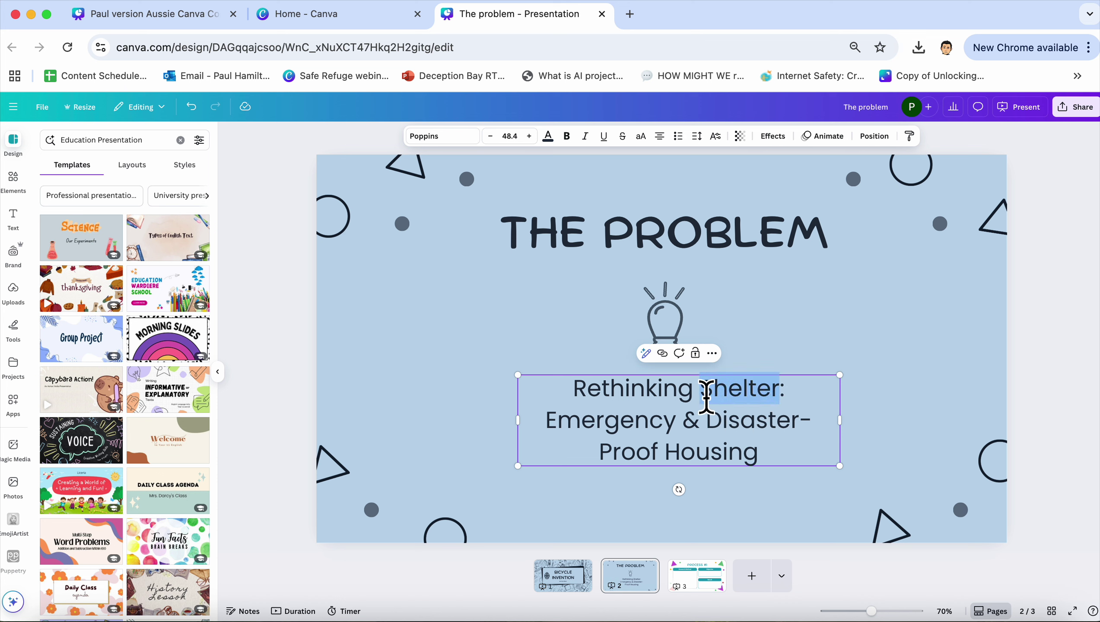
pyautogui.write('Bicycle')
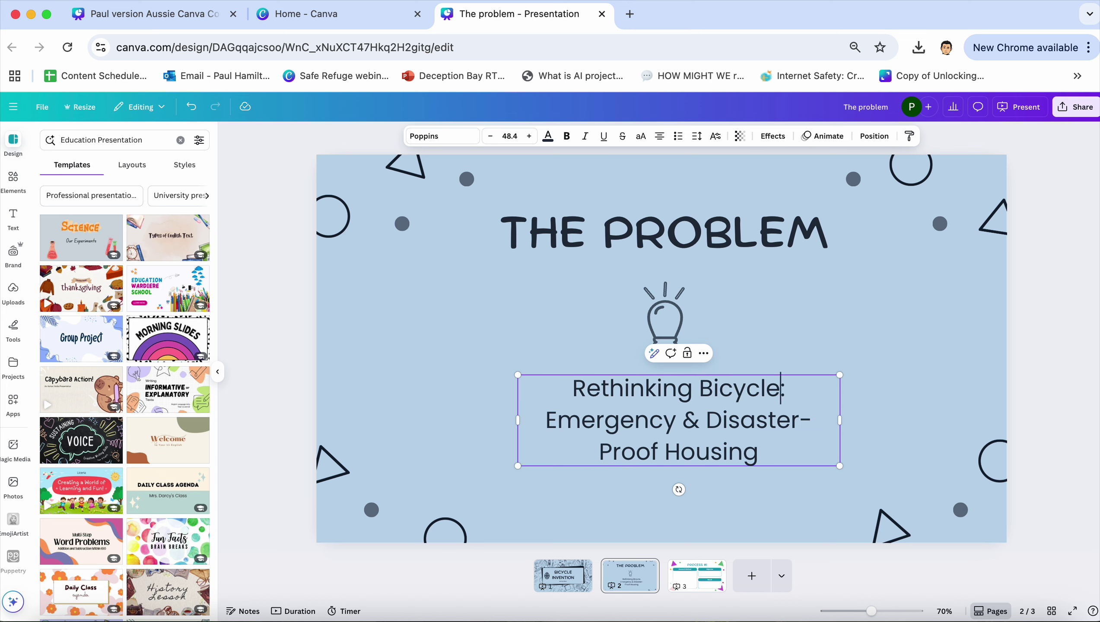
pyautogui.click(758, 451)
pyautogui.moveTo(777, 453); pyautogui.dragTo(546, 440)
pyautogui.press('BackSpace')
pyautogui.click(842, 322)
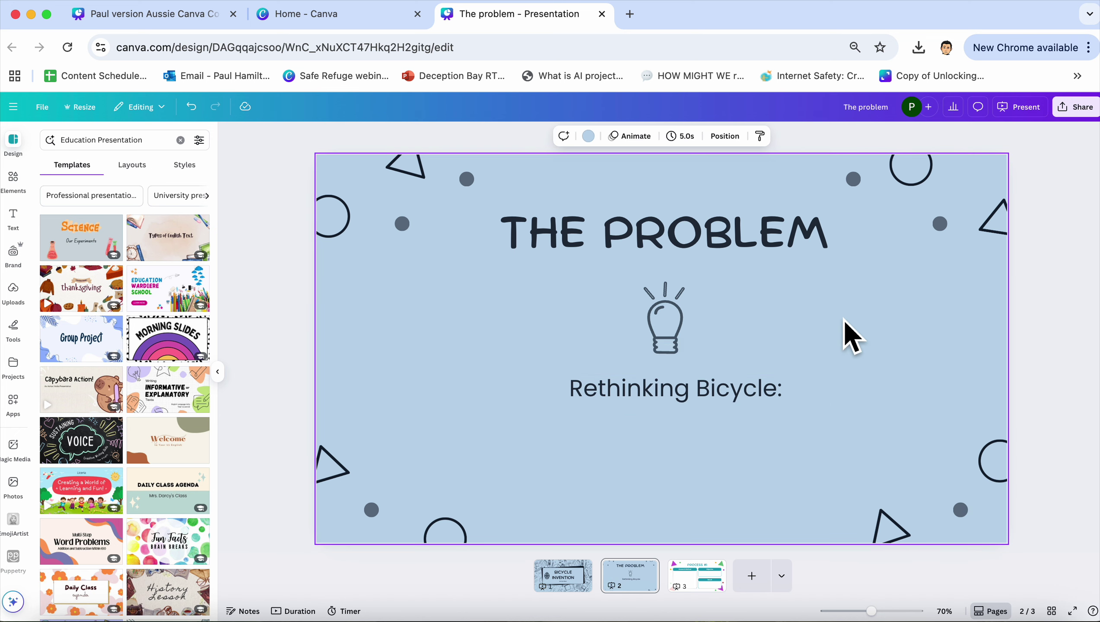
pyautogui.moveTo(648, 403); pyautogui.dragTo(653, 432)
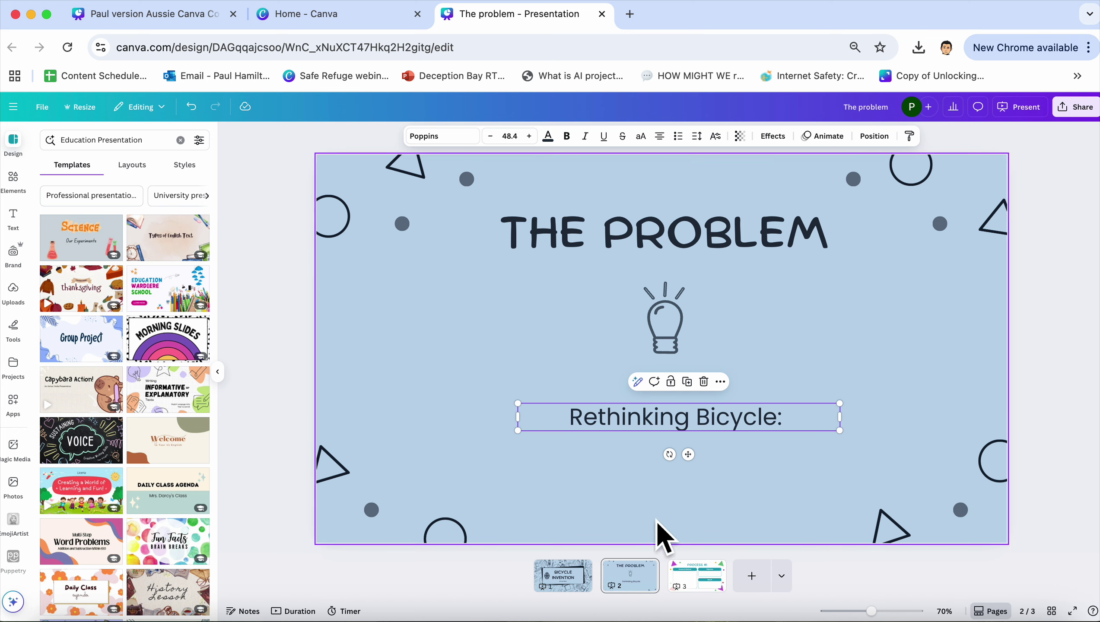
# Duplicate the problem slide and change the copy's title to "THE SOLUTION".
pyautogui.rightClick(657, 577)
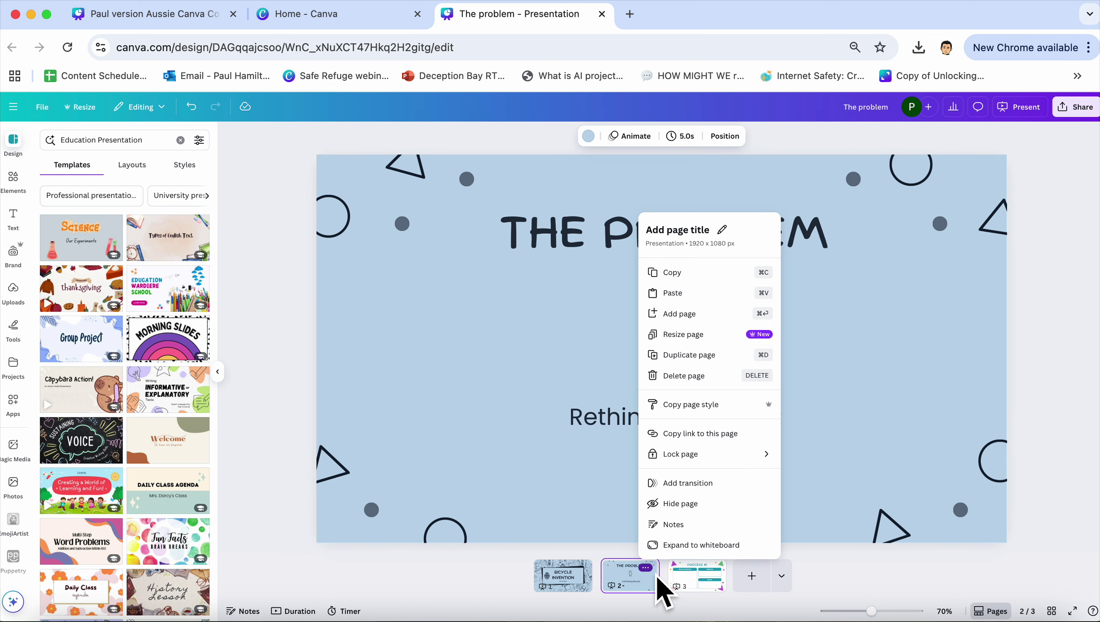
pyautogui.click(717, 363)
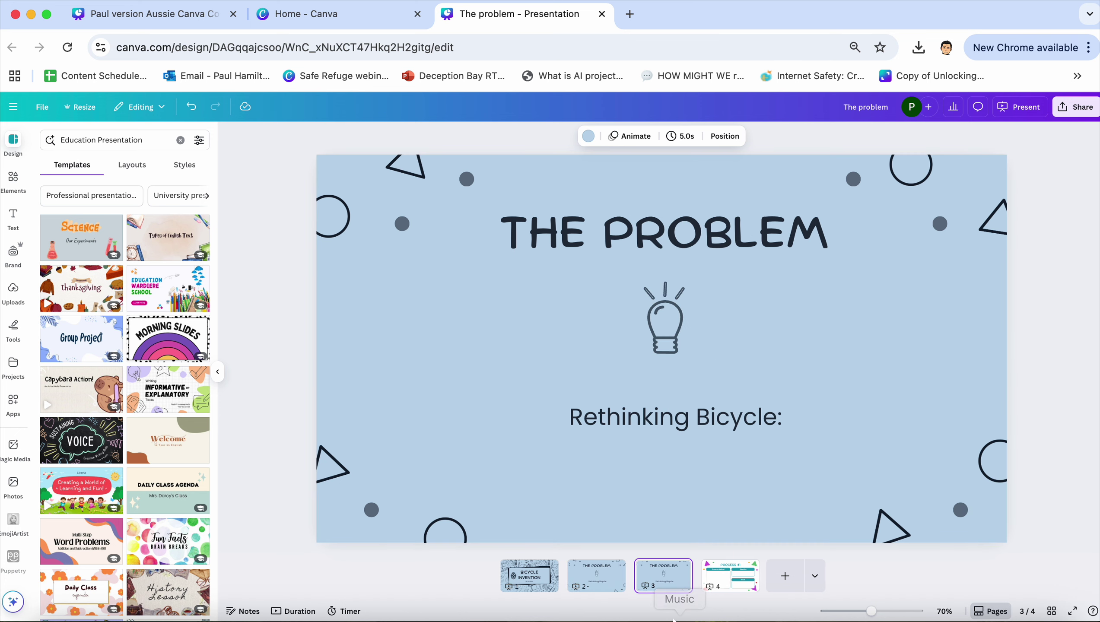
pyautogui.doubleClick(751, 230)
pyautogui.click(827, 237)
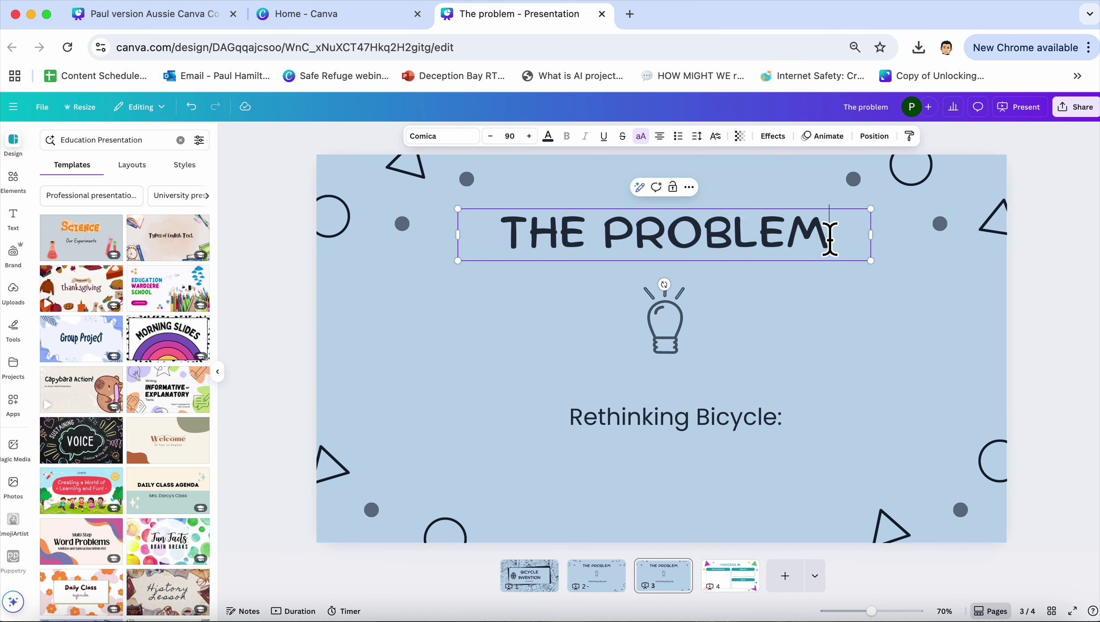
pyautogui.press('BackSpace')
pyautogui.press('BackSpace')
pyautogui.press('BackSpace')
pyautogui.press('BackSpace')
pyautogui.press('BackSpace')
pyautogui.press('BackSpace')
pyautogui.press('BackSpace')
pyautogui.write('S')
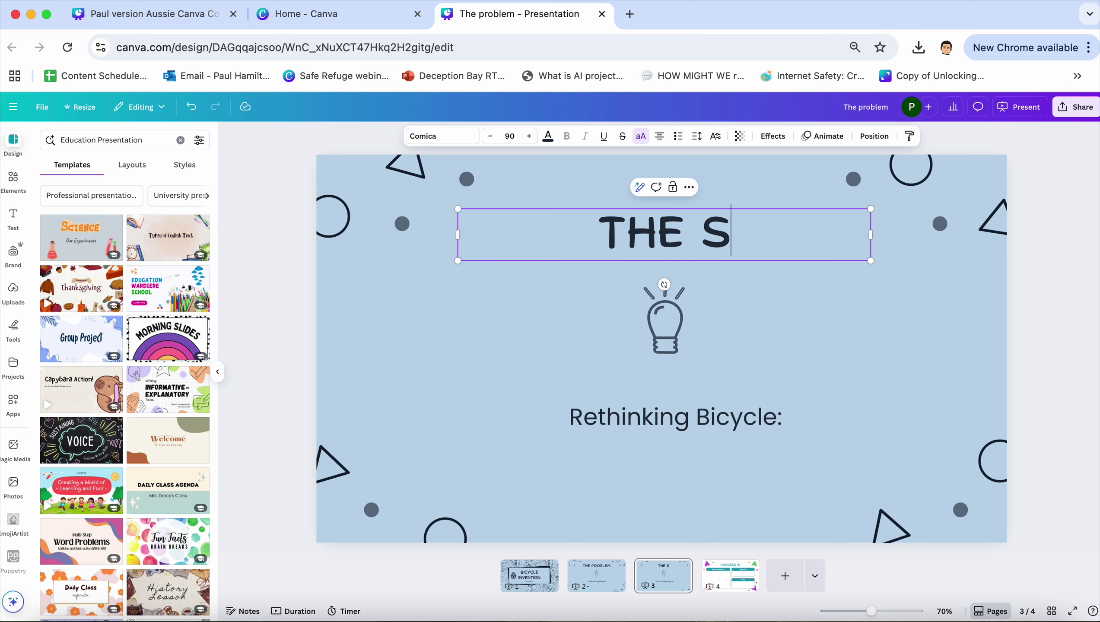
pyautogui.write('OLOUTION')
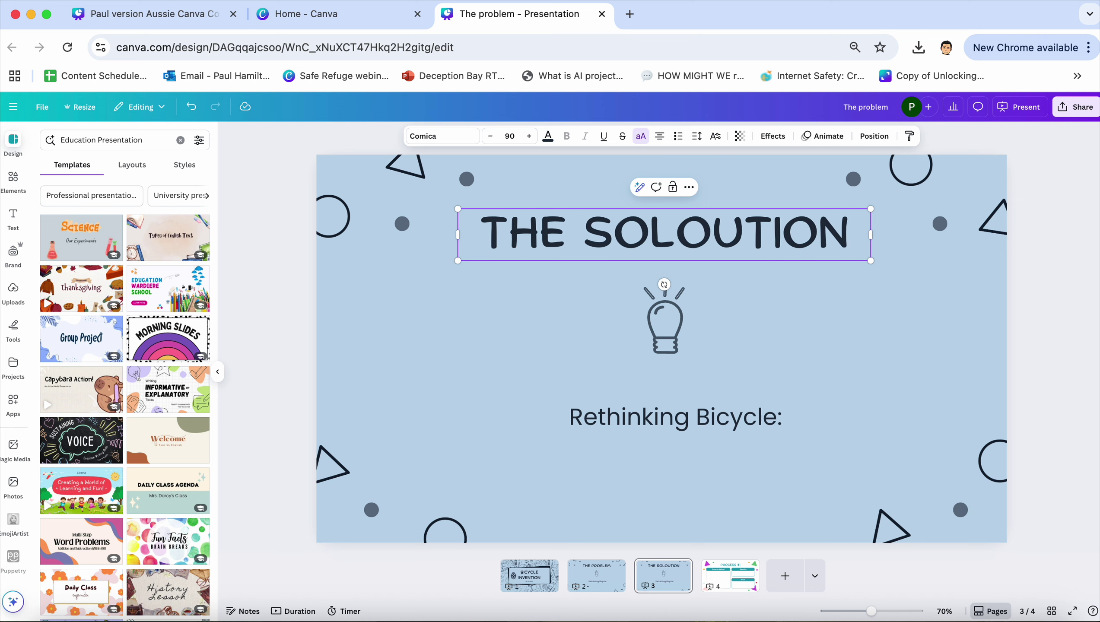
pyautogui.press('BackSpace')
pyautogui.press('BackSpace')
pyautogui.press('BackSpace')
pyautogui.press('BackSpace')
pyautogui.press('BackSpace')
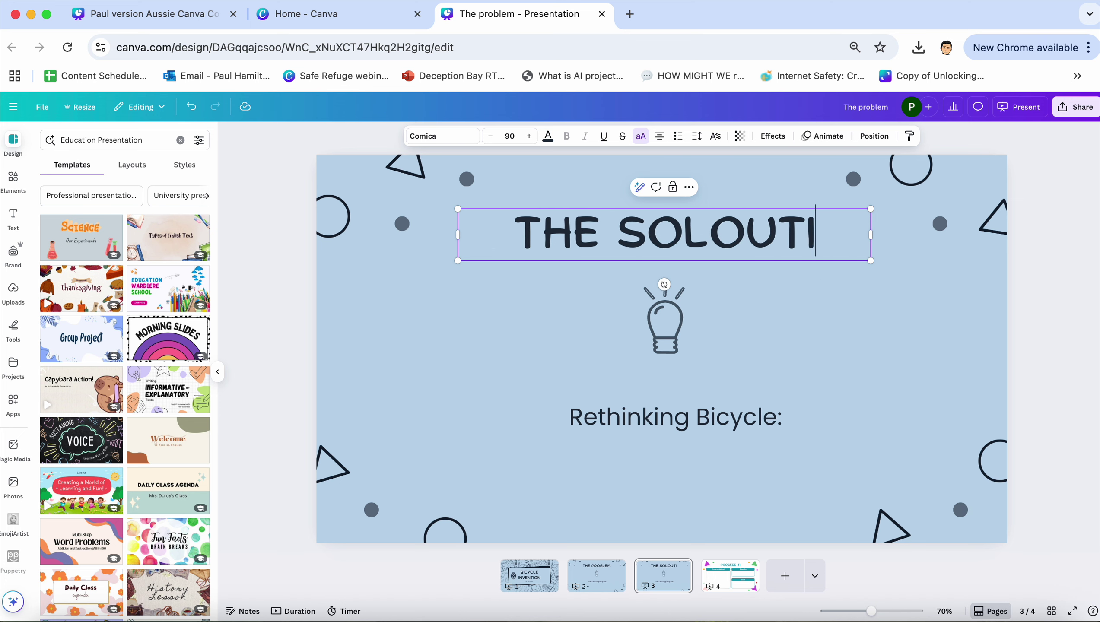
pyautogui.press('BackSpace')
pyautogui.write('UTION')
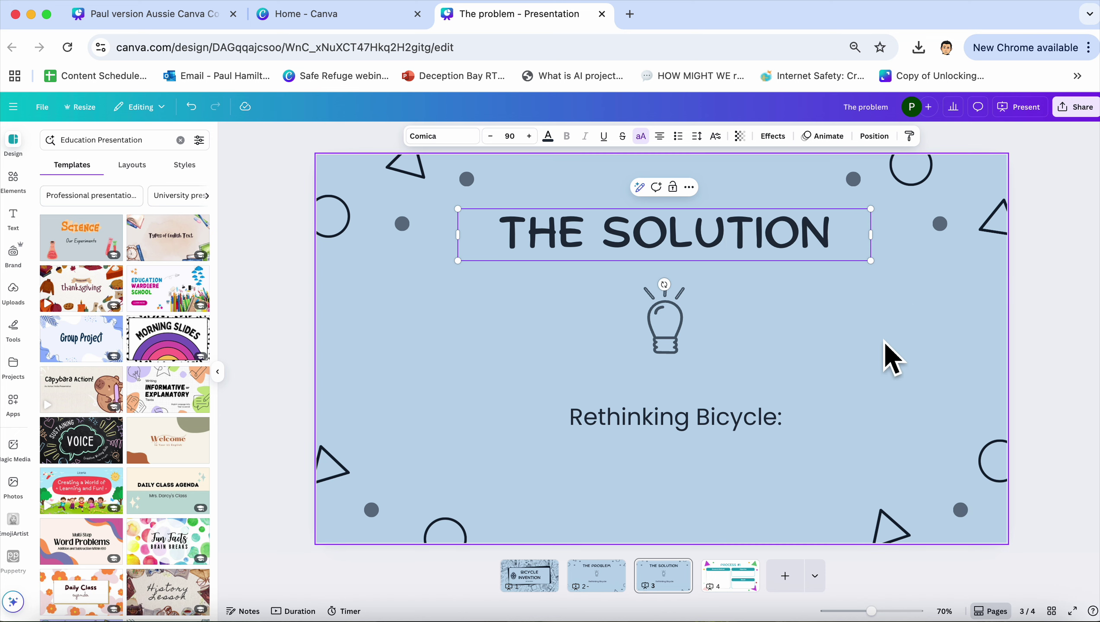
# Delete the light bulb graphic and the "Rethinking Bicycle:" subtitle from the solution slide.
pyautogui.click(658, 328)
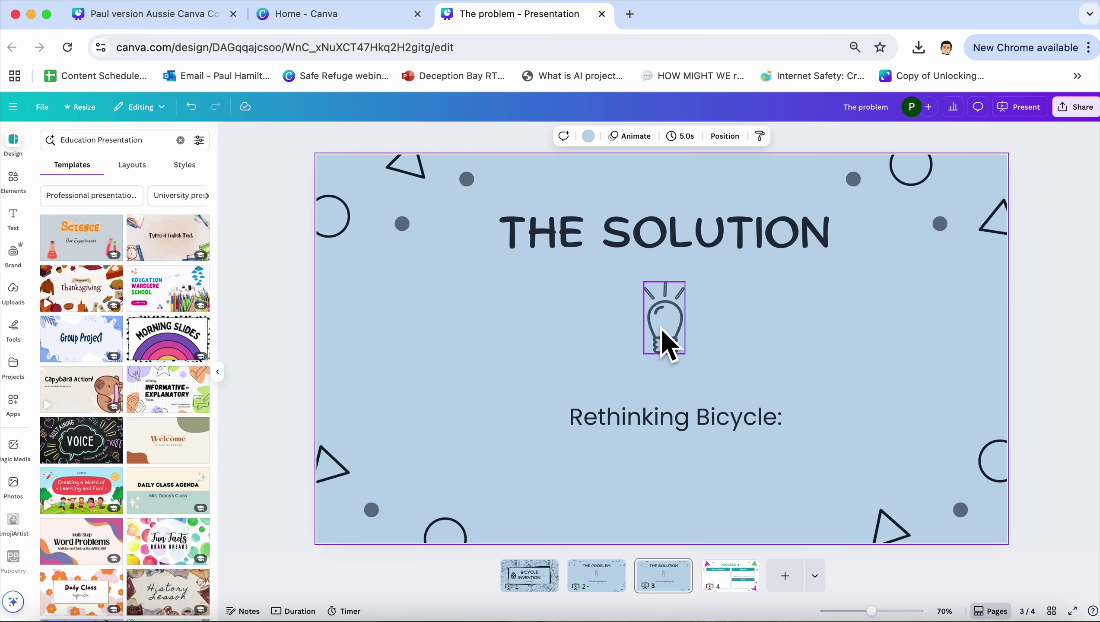
pyautogui.moveTo(658, 327); pyautogui.dragTo(414, 333)
pyautogui.press('Delete')
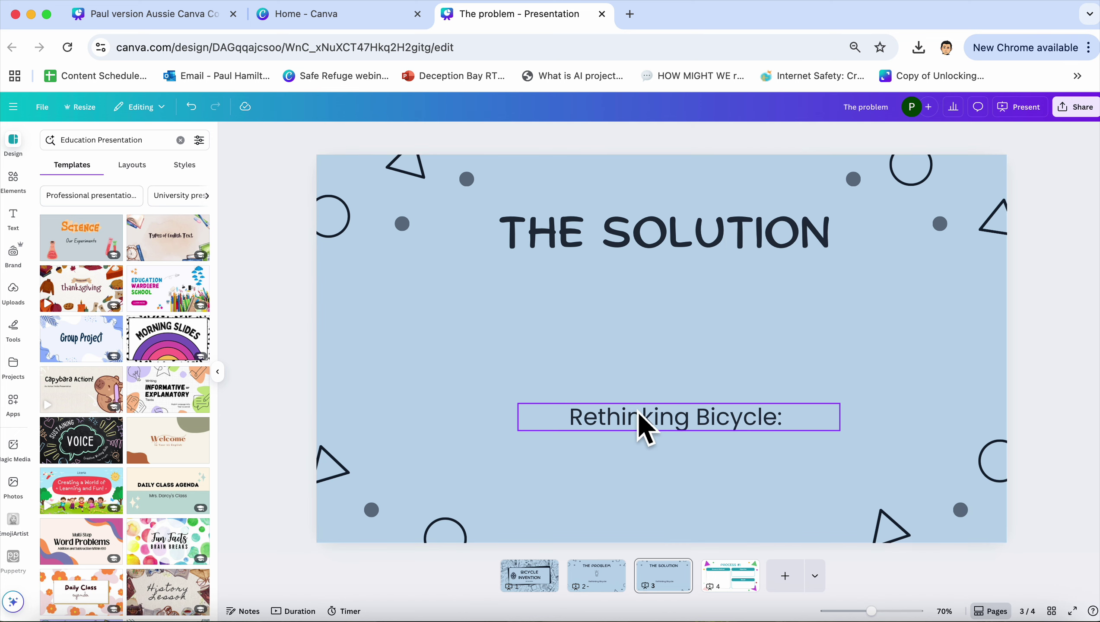
pyautogui.click(639, 423)
pyautogui.press('Delete')
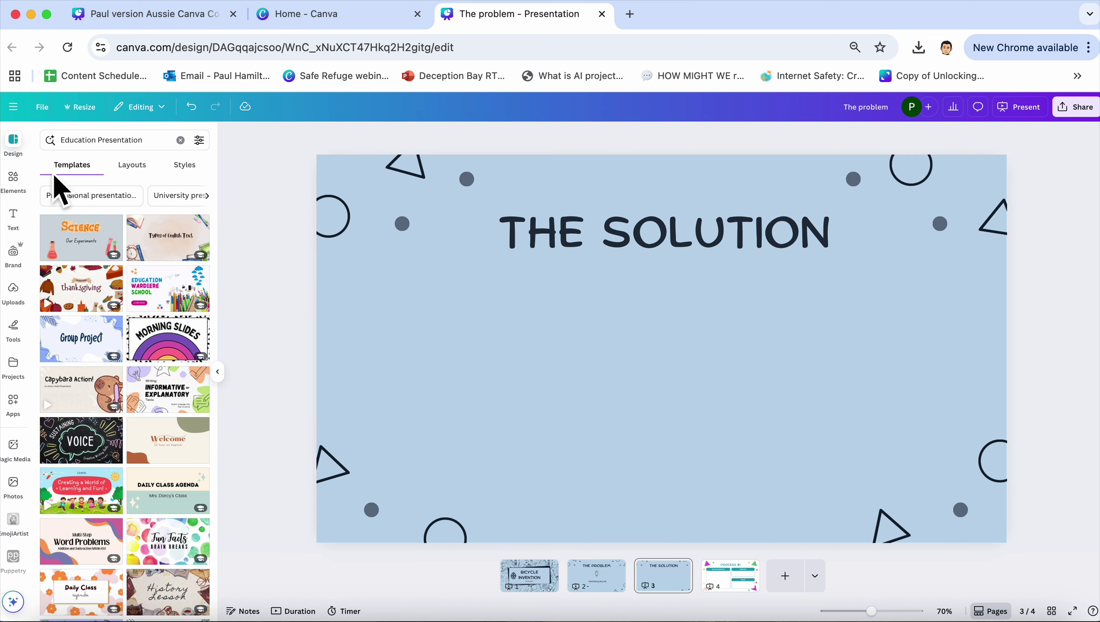
# Apply the colours of the uploaded light-blue school crest to the Process #1 page, removing the temporarily placed crest image.
pyautogui.click(727, 581)
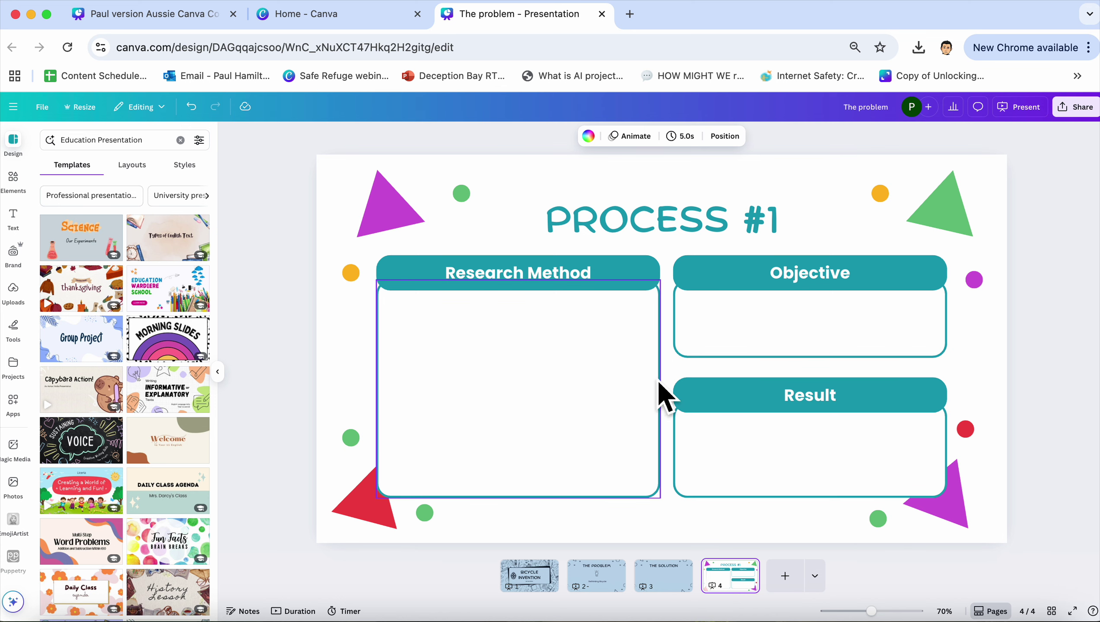
pyautogui.click(823, 204)
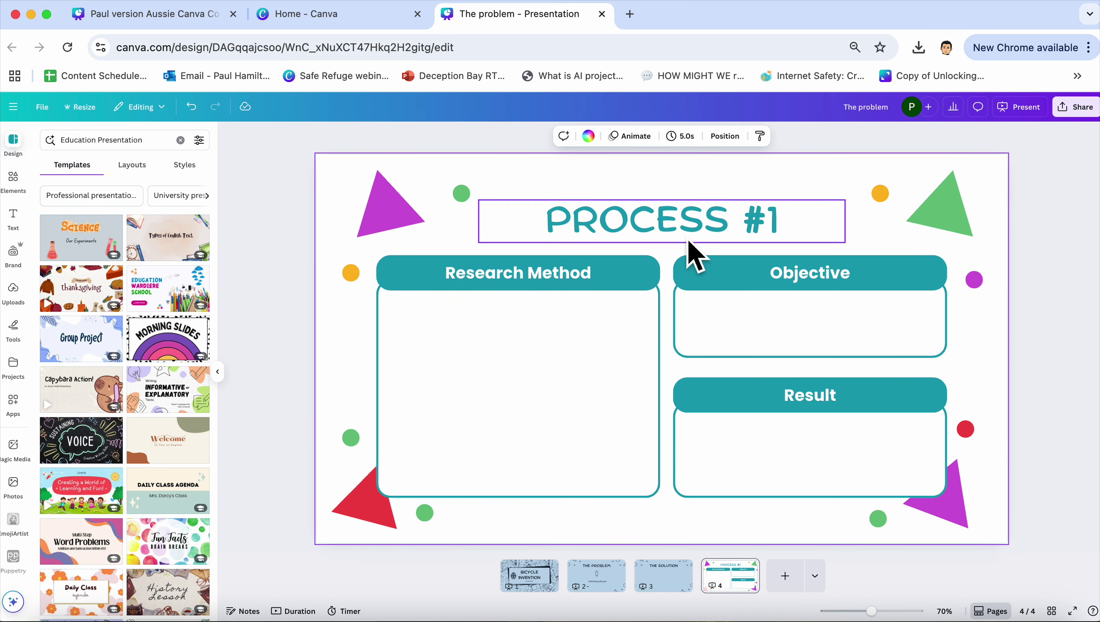
pyautogui.click(17, 305)
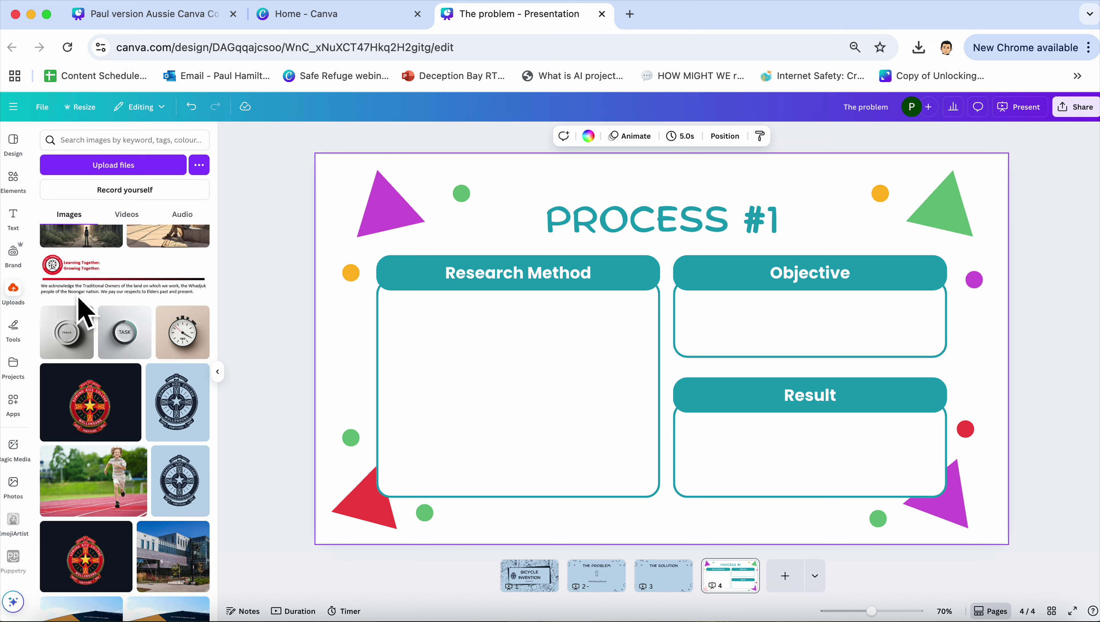
pyautogui.click(188, 418)
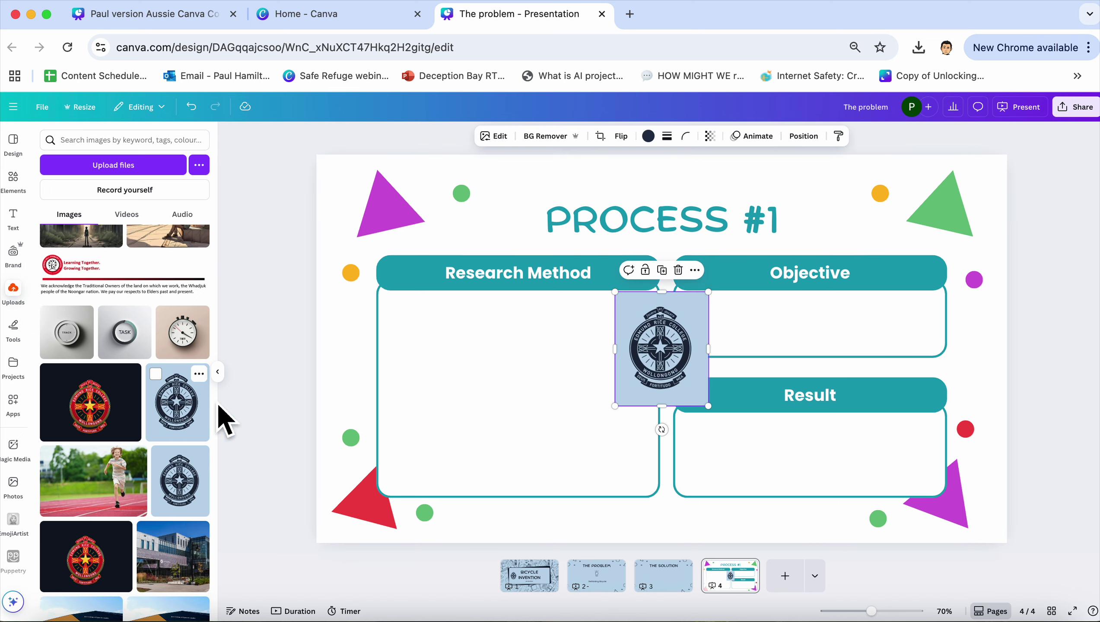
pyautogui.click(695, 270)
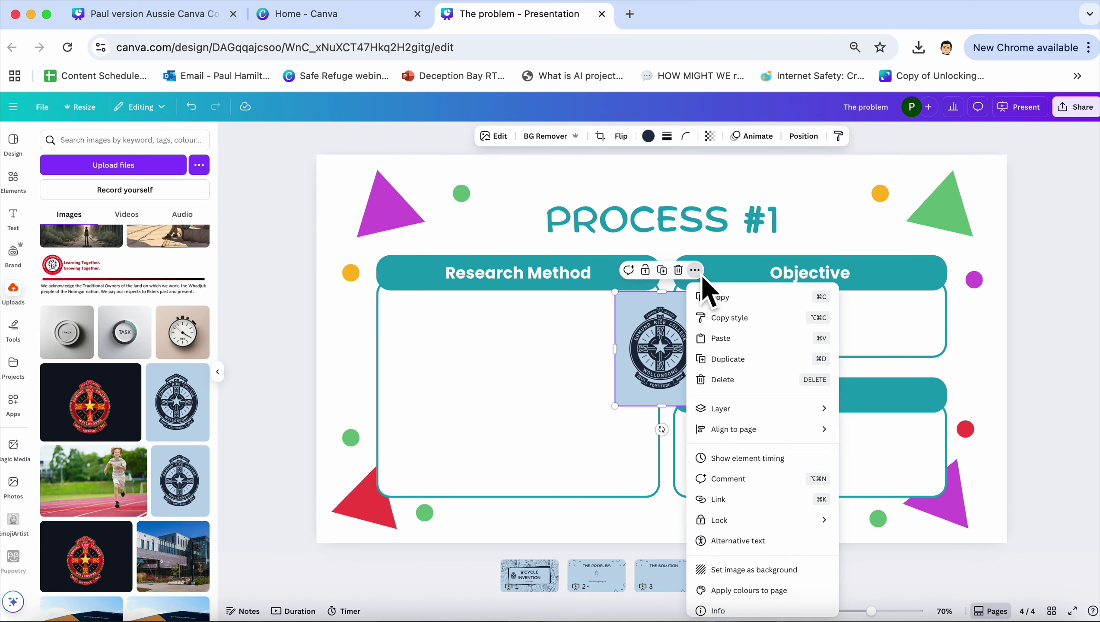
pyautogui.click(779, 592)
pyautogui.press('Delete')
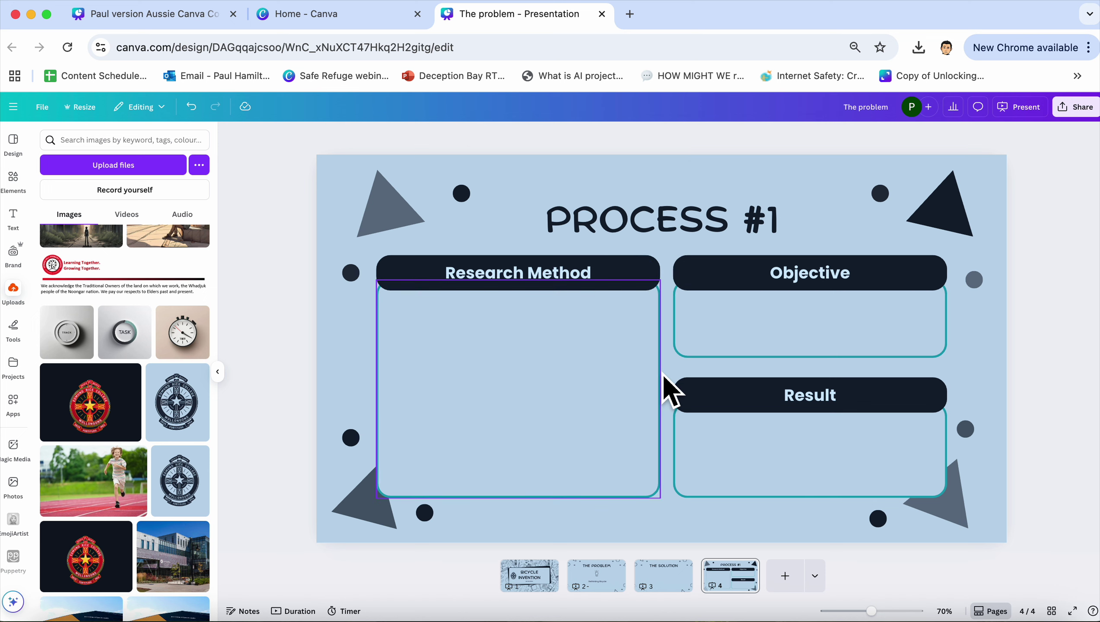
# Replace the "Research Method" heading on the Process #1 slide with "Our design solution".
pyautogui.click(560, 278)
pyautogui.moveTo(614, 282); pyautogui.dragTo(438, 282)
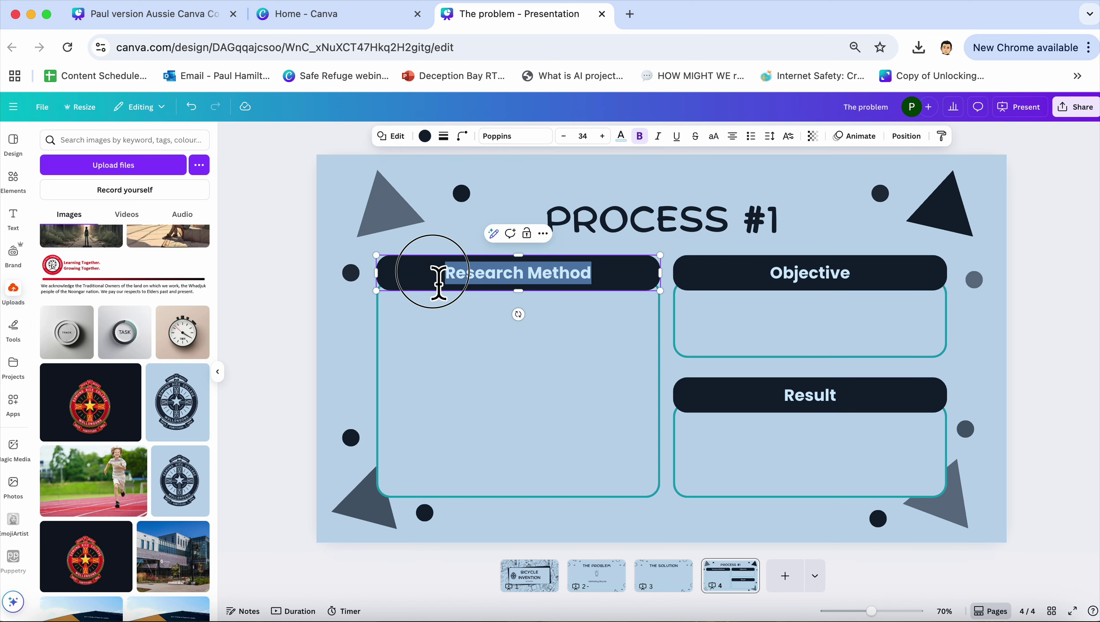
pyautogui.write('Our de')
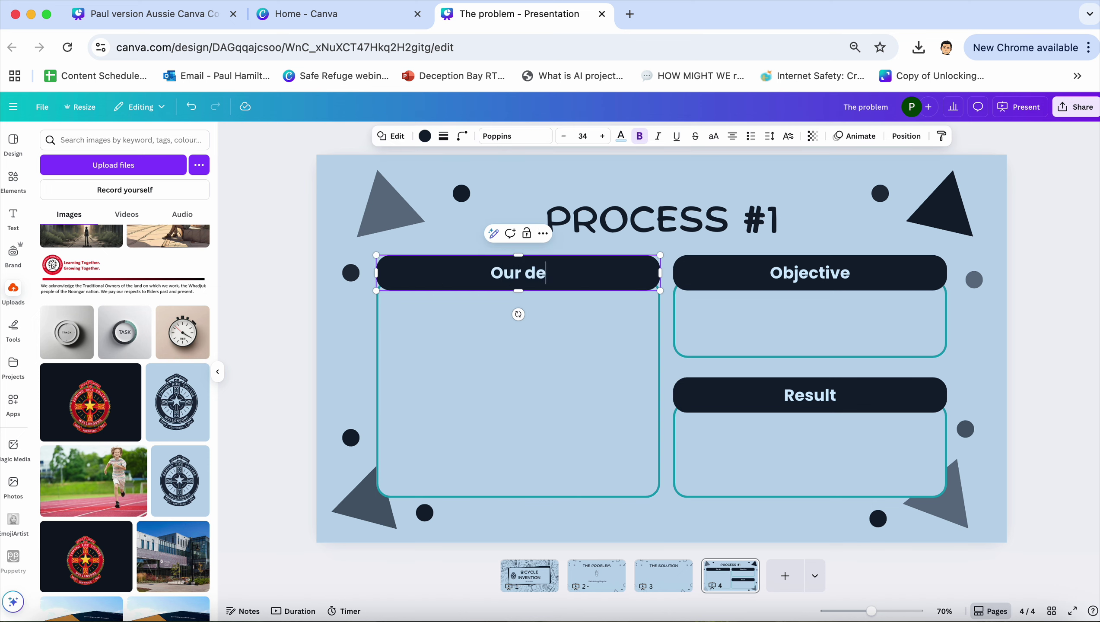
pyautogui.write('sign solo')
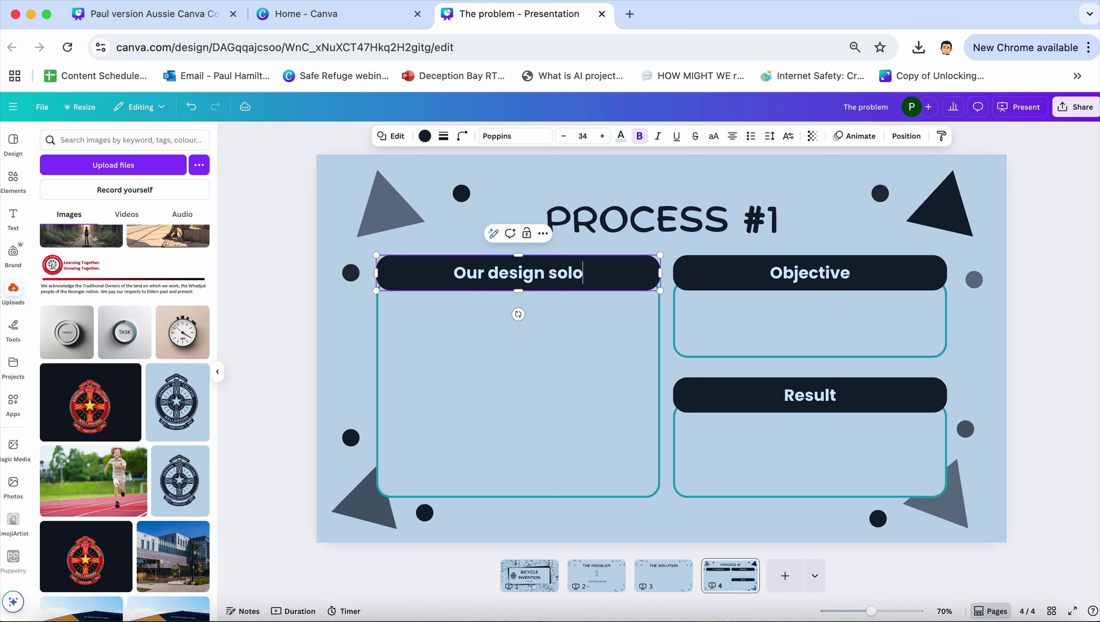
pyautogui.press('BackSpace')
pyautogui.write('ution')
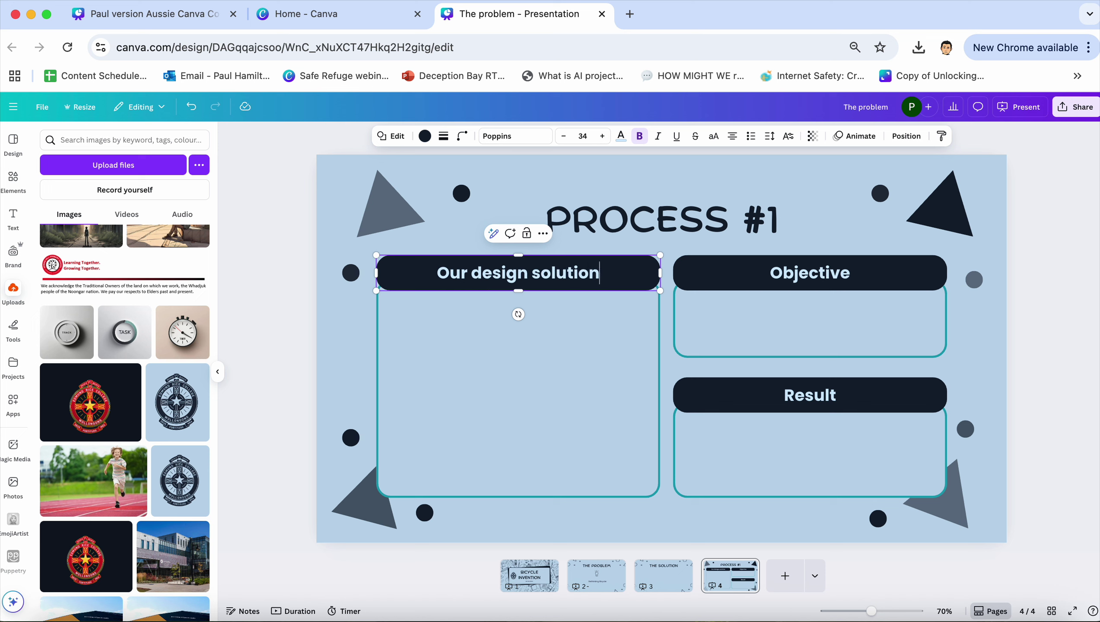
pyautogui.click(768, 229)
pyautogui.click(869, 201)
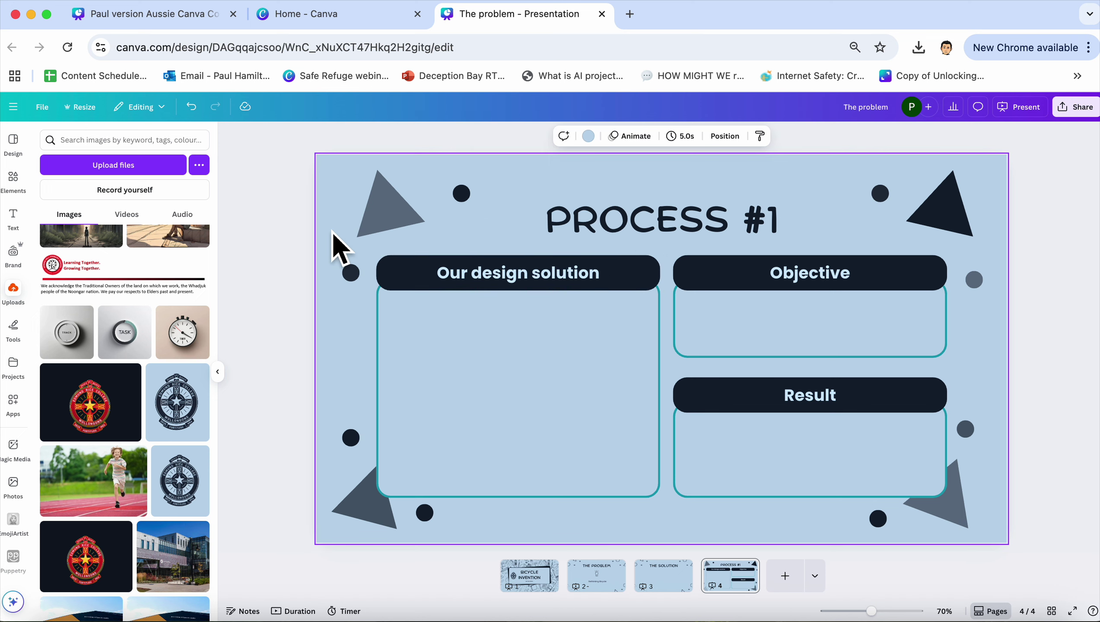
# Delete the four decorative triangles from the corners of the Process #1 slide.
pyautogui.click(396, 226)
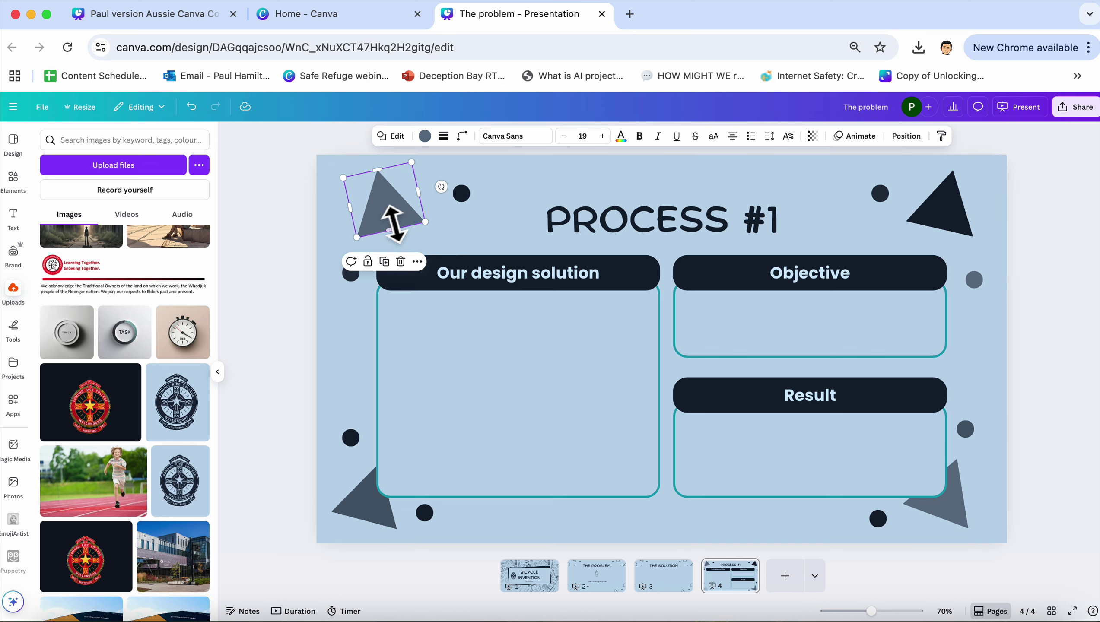
pyautogui.press('Delete')
pyautogui.click(369, 528)
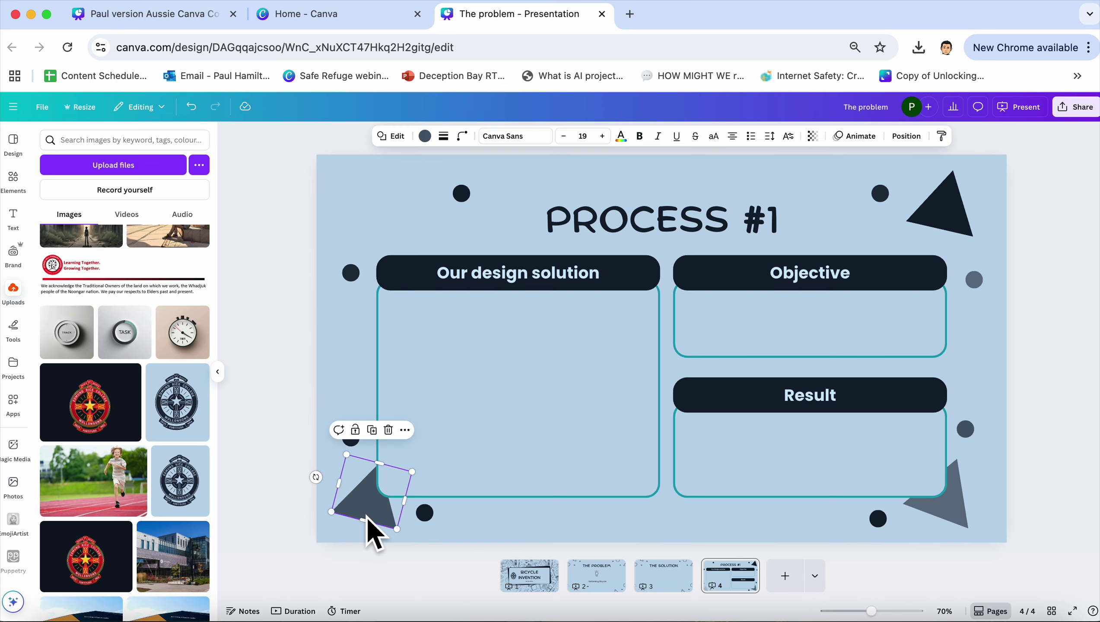
pyautogui.press('Delete')
pyautogui.click(966, 222)
pyautogui.press('Delete')
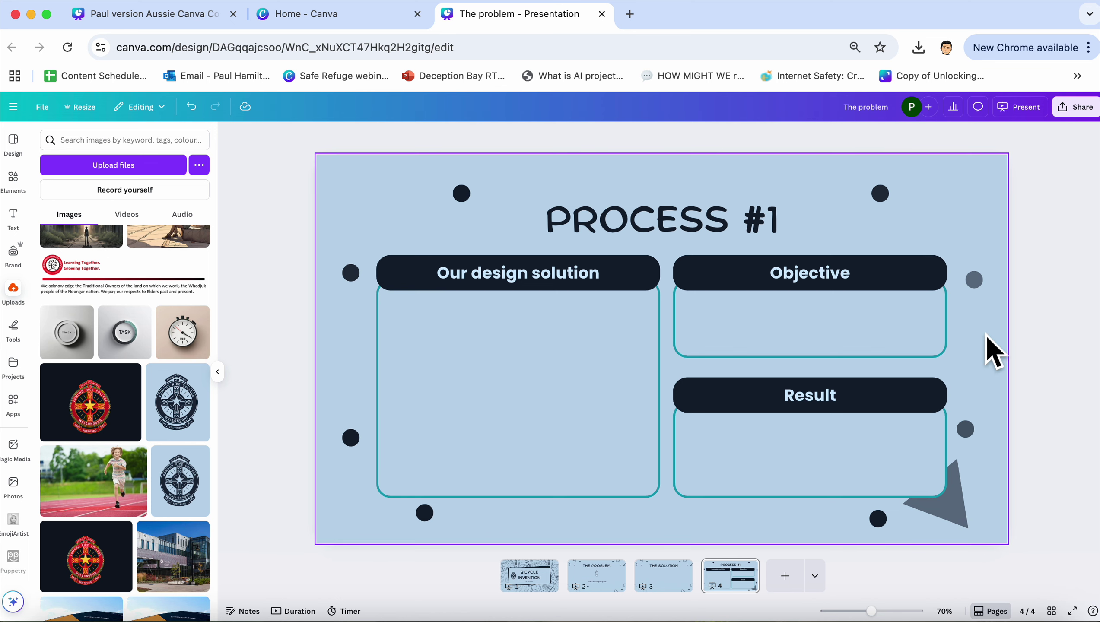
pyautogui.click(961, 506)
pyautogui.press('Delete')
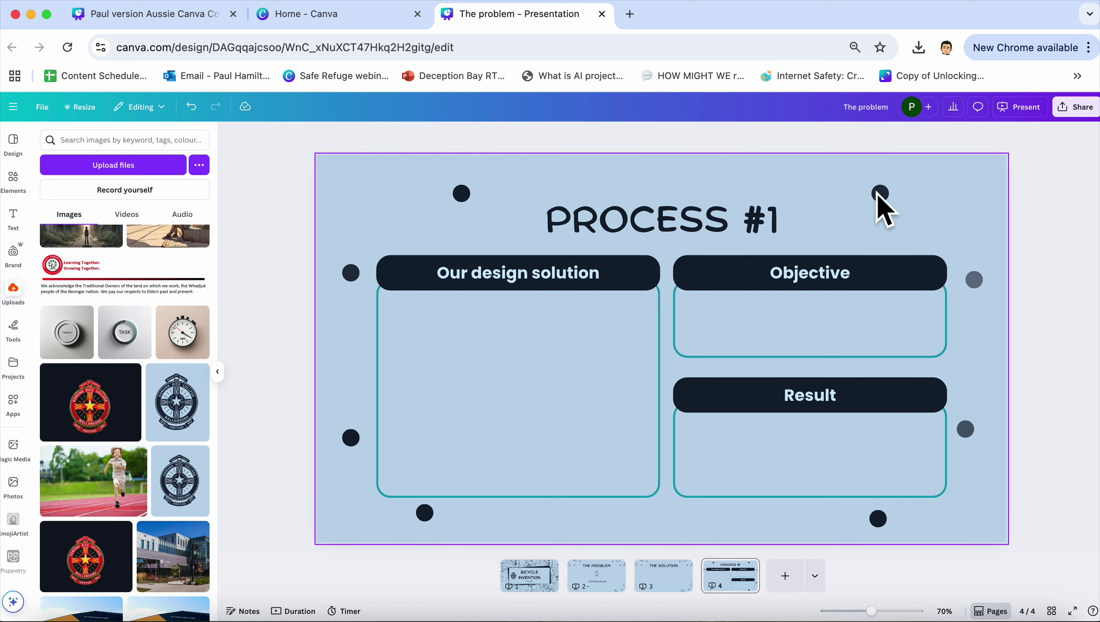
# Delete all eight decorative dots around the edges of the Process #1 slide.
pyautogui.click(879, 194)
pyautogui.press('Delete')
pyautogui.click(972, 279)
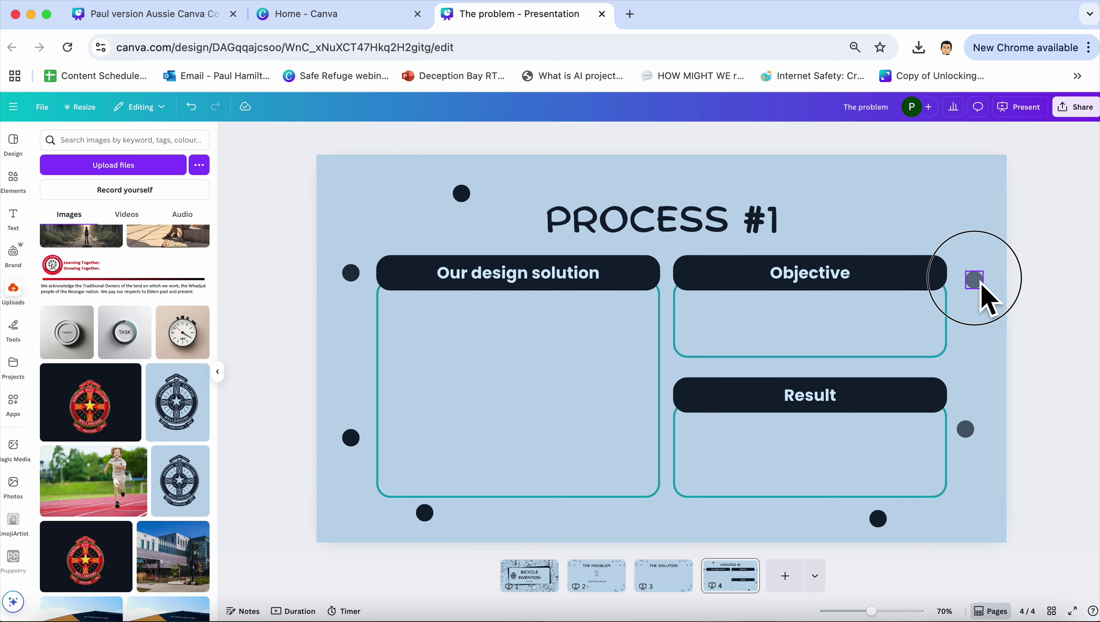
pyautogui.press('Delete')
pyautogui.click(967, 428)
pyautogui.press('Delete')
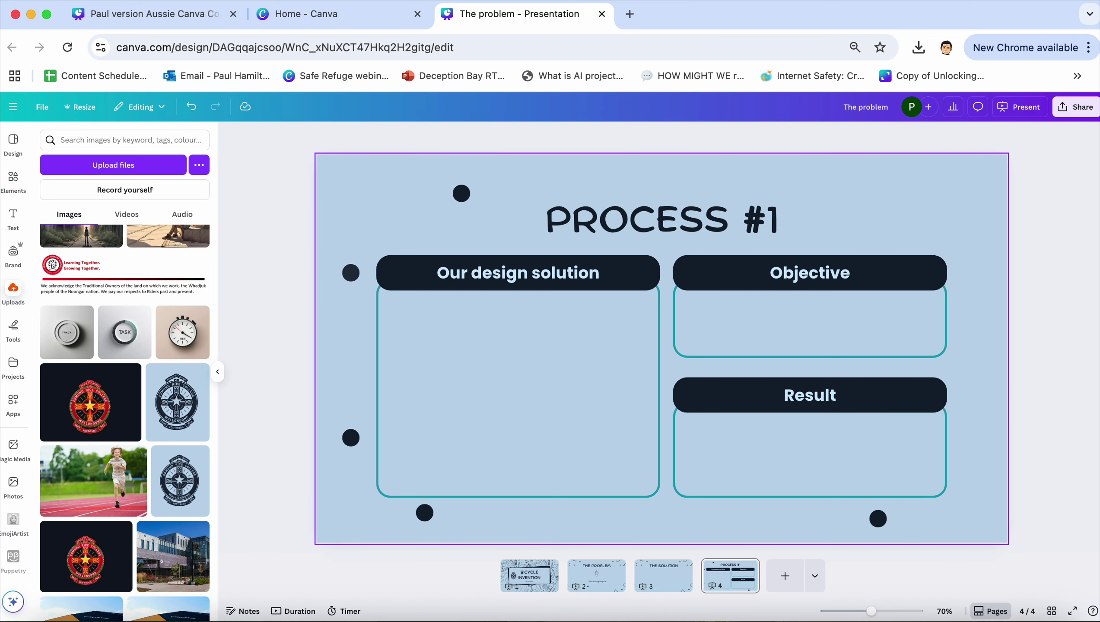
pyautogui.click(881, 521)
pyautogui.press('Delete')
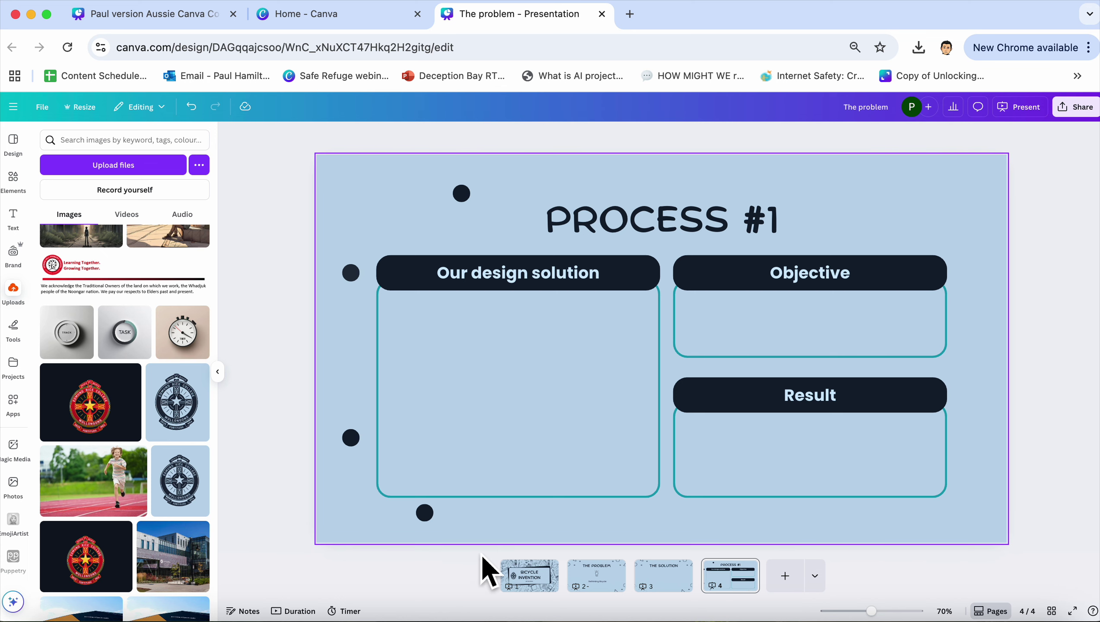
pyautogui.click(426, 513)
pyautogui.press('Delete')
pyautogui.click(353, 441)
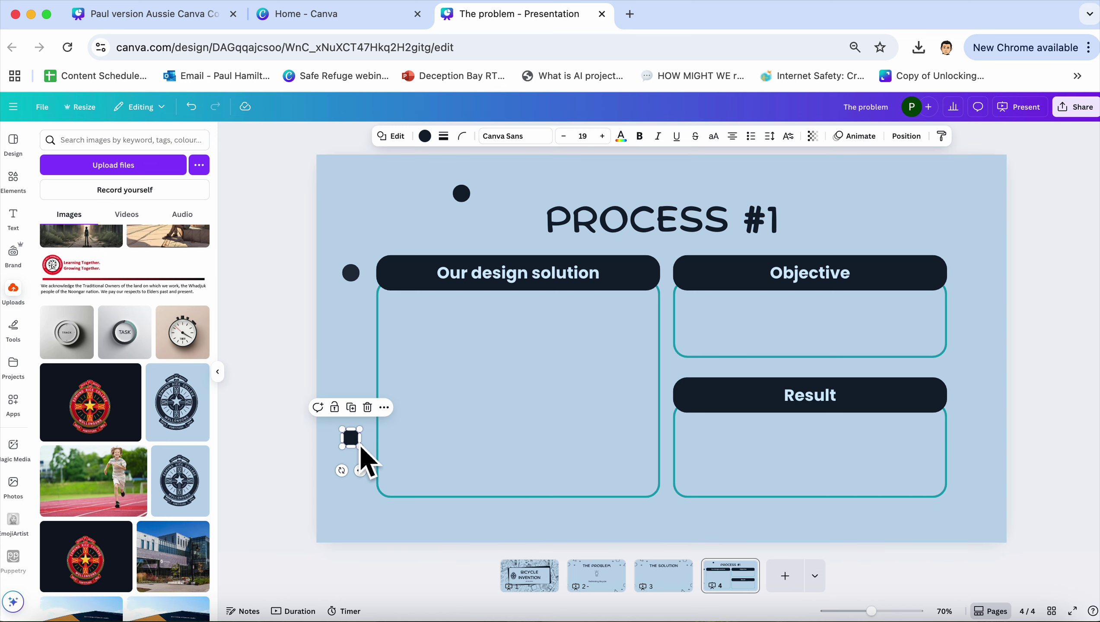
pyautogui.press('Delete')
pyautogui.click(352, 277)
pyautogui.press('Delete')
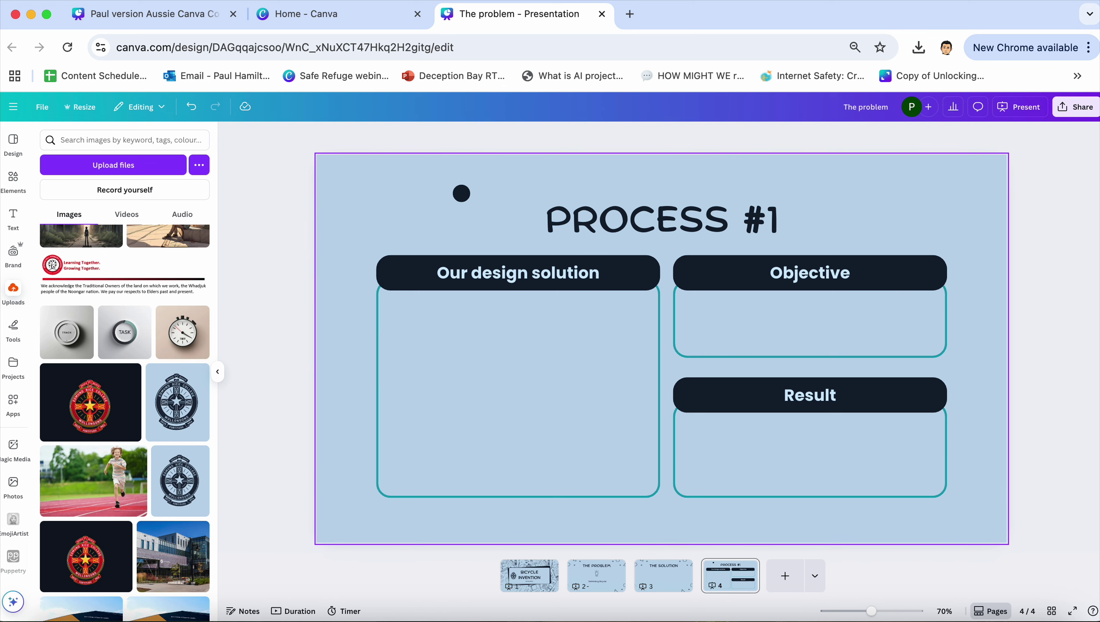
pyautogui.click(461, 195)
pyautogui.press('Delete')
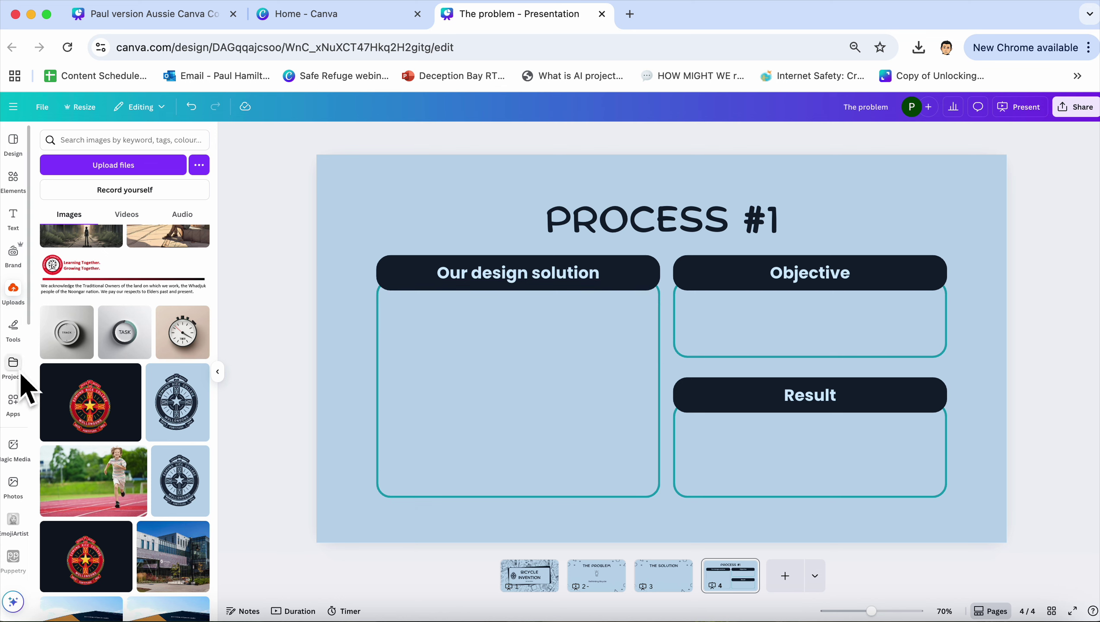
# Insert the uploaded transparent bicycle image labelled "enlarged tyres" and scale it down to sit centred in the "Our design solution" box.
pyautogui.click(18, 301)
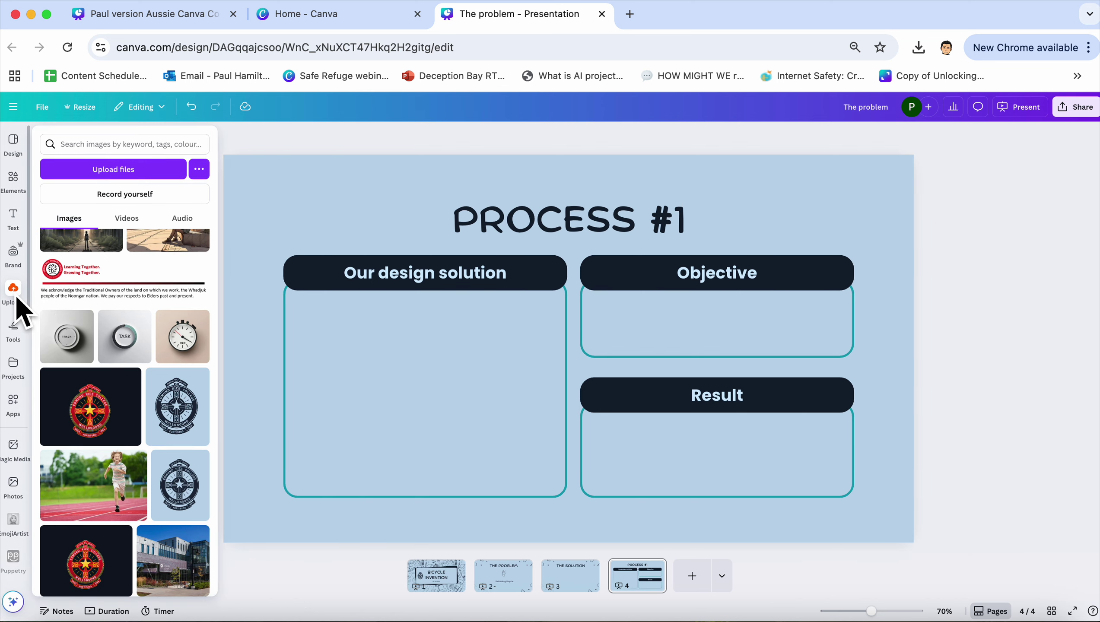
pyautogui.scroll(5, 104, 348)
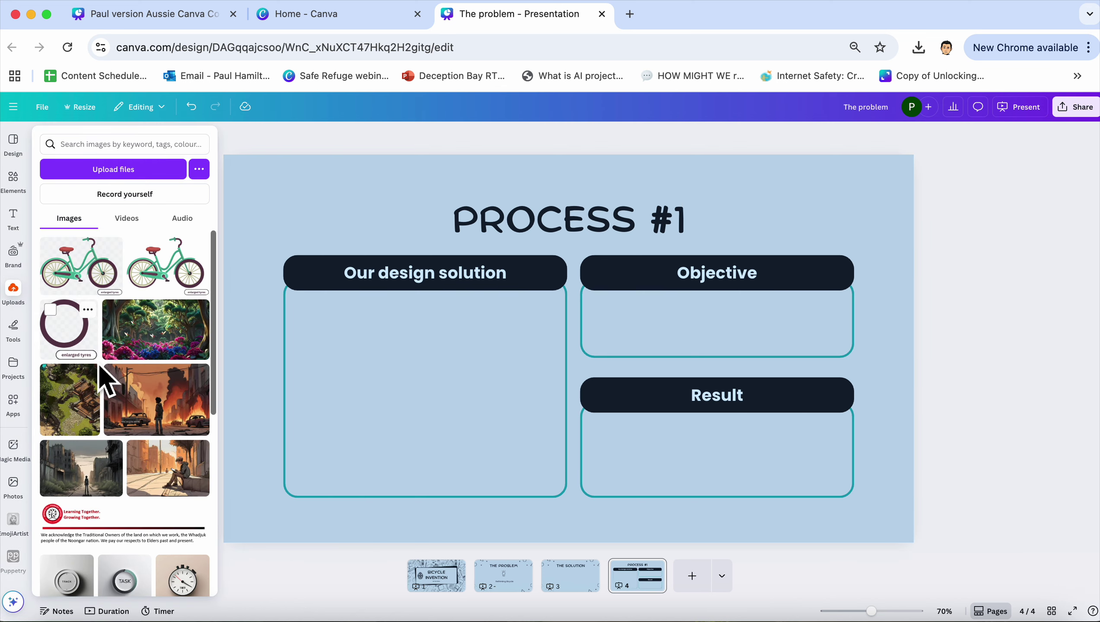
pyautogui.click(89, 289)
pyautogui.moveTo(515, 361); pyautogui.dragTo(398, 398)
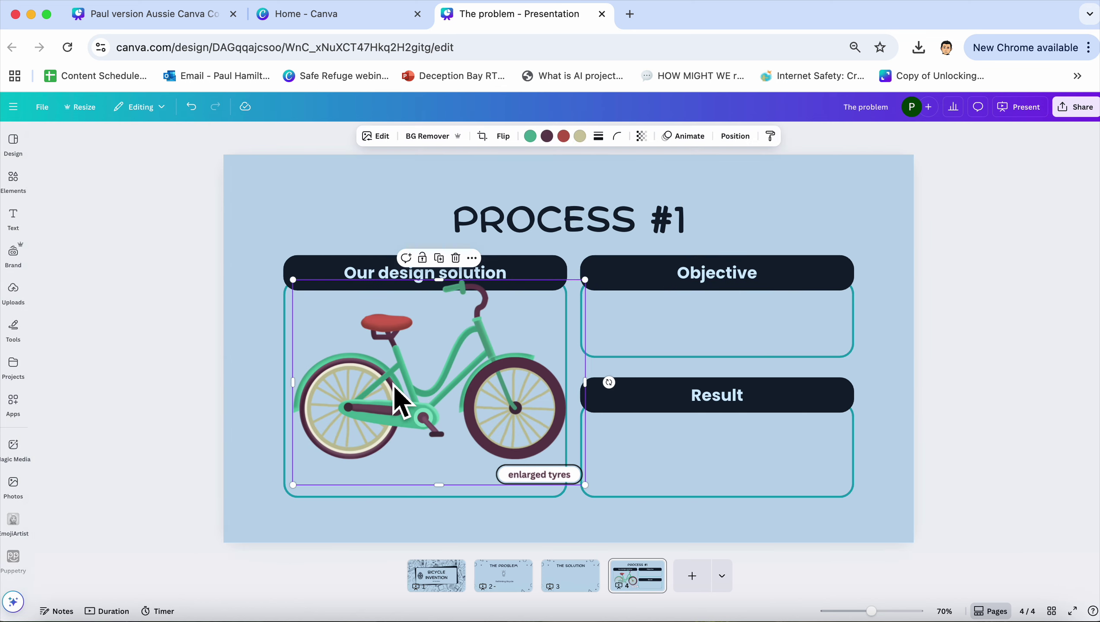
pyautogui.moveTo(585, 279); pyautogui.dragTo(503, 336)
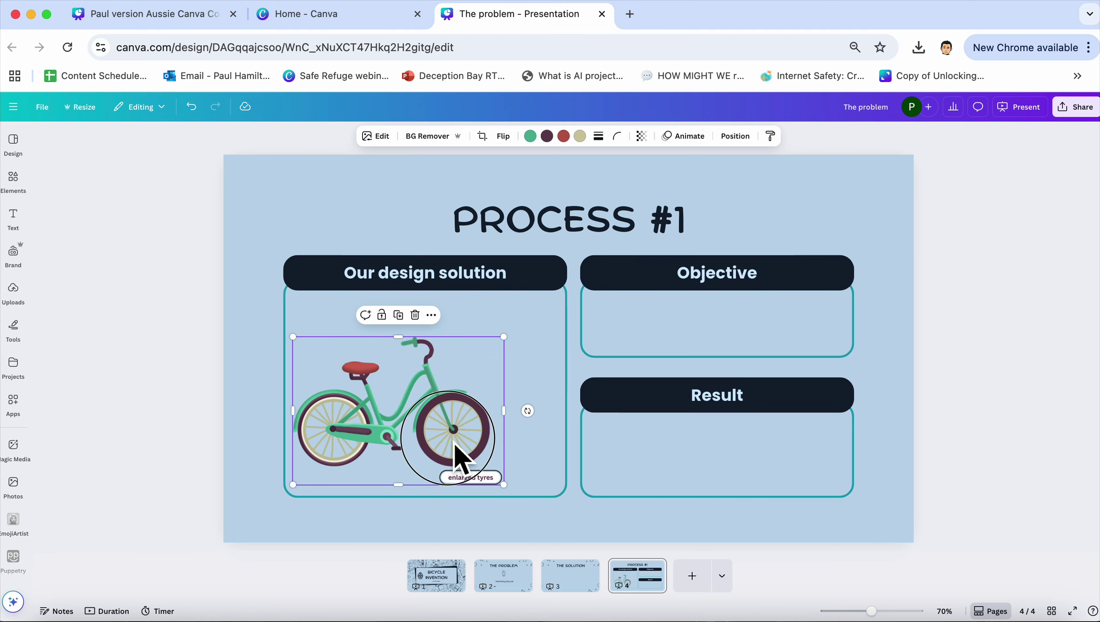
pyautogui.moveTo(454, 444); pyautogui.dragTo(490, 417)
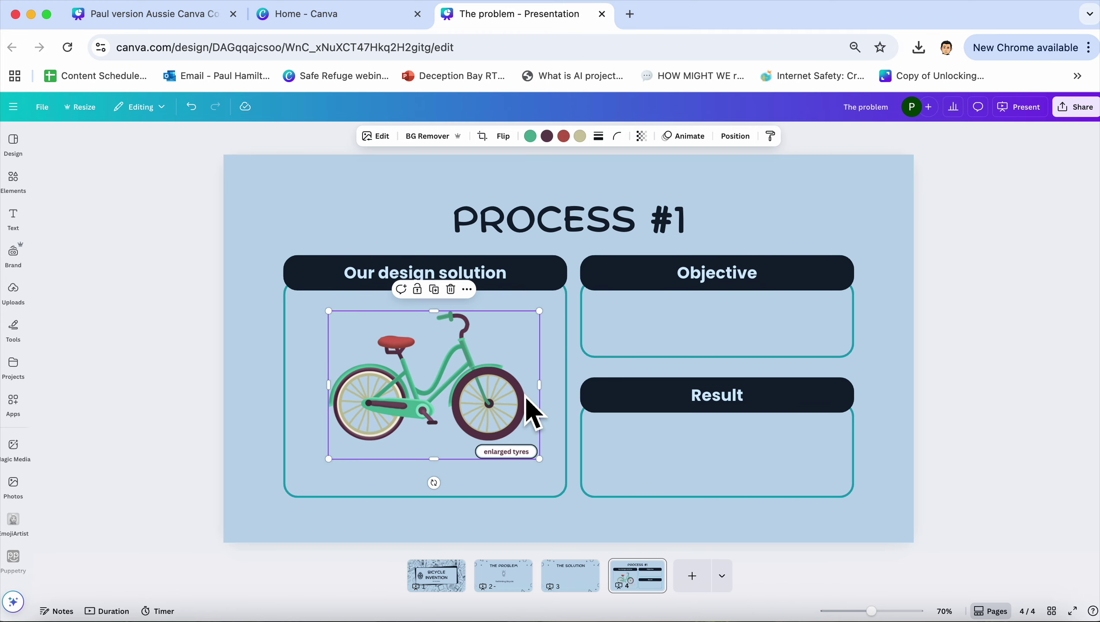
pyautogui.scroll(5, 526, 396)
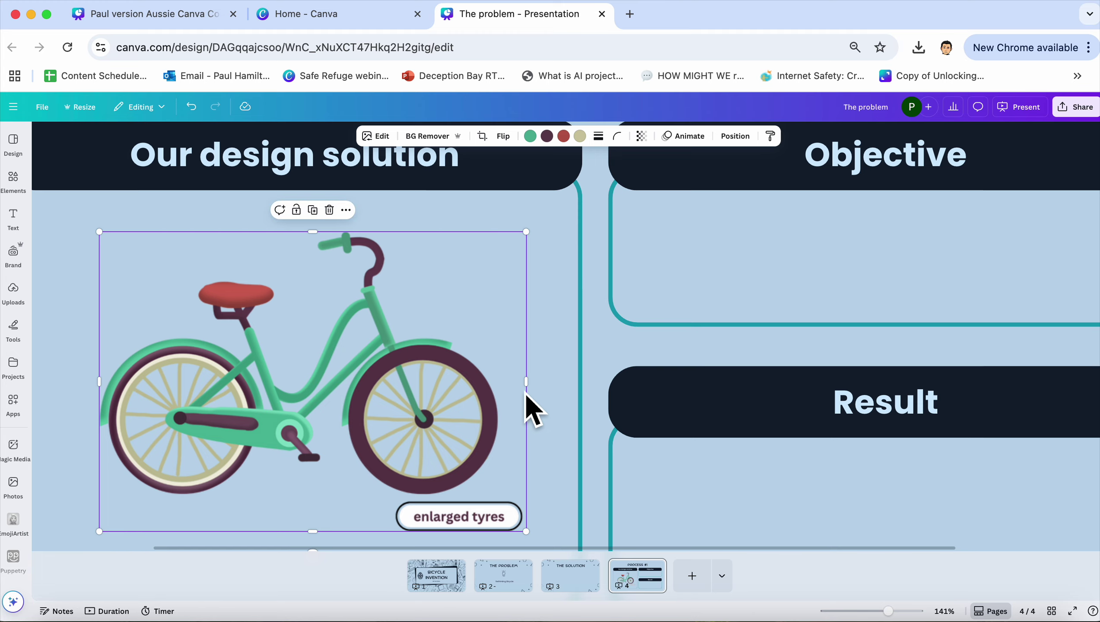
pyautogui.scroll(-5, 525, 393)
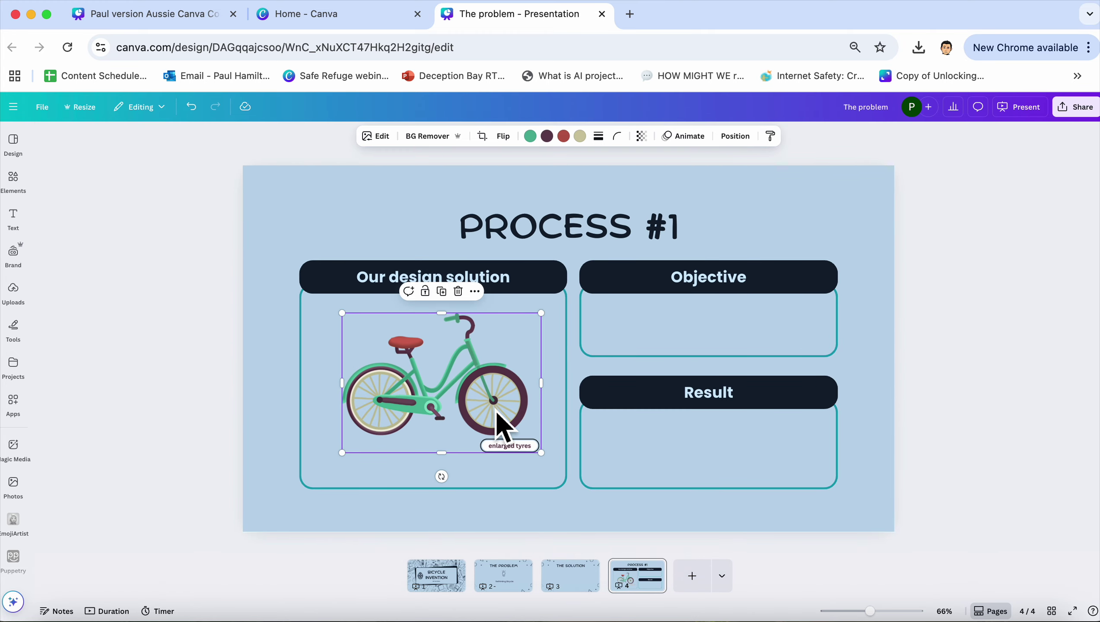
pyautogui.moveTo(497, 411); pyautogui.dragTo(488, 415)
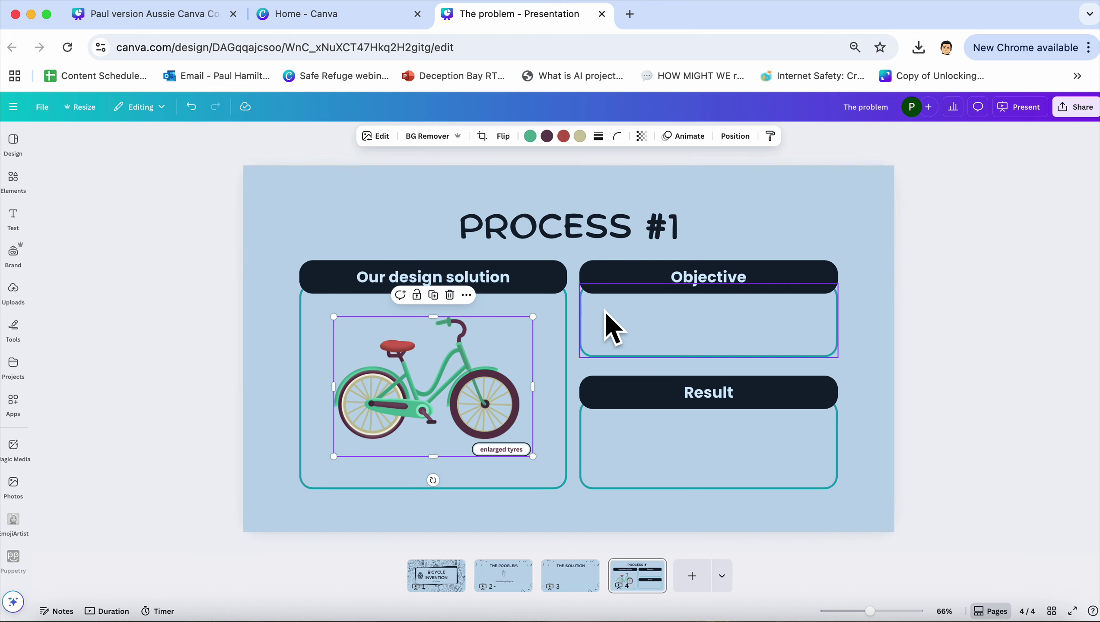
pyautogui.click(725, 284)
pyautogui.moveTo(744, 277); pyautogui.dragTo(683, 291)
pyautogui.press('BackSpace')
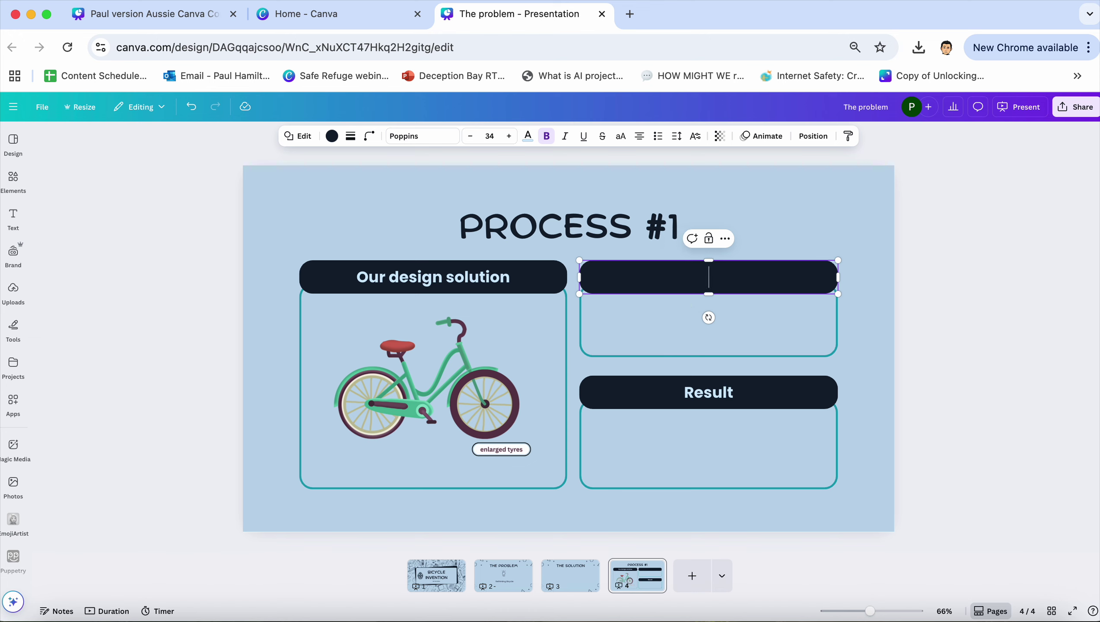
pyautogui.press('super+z')
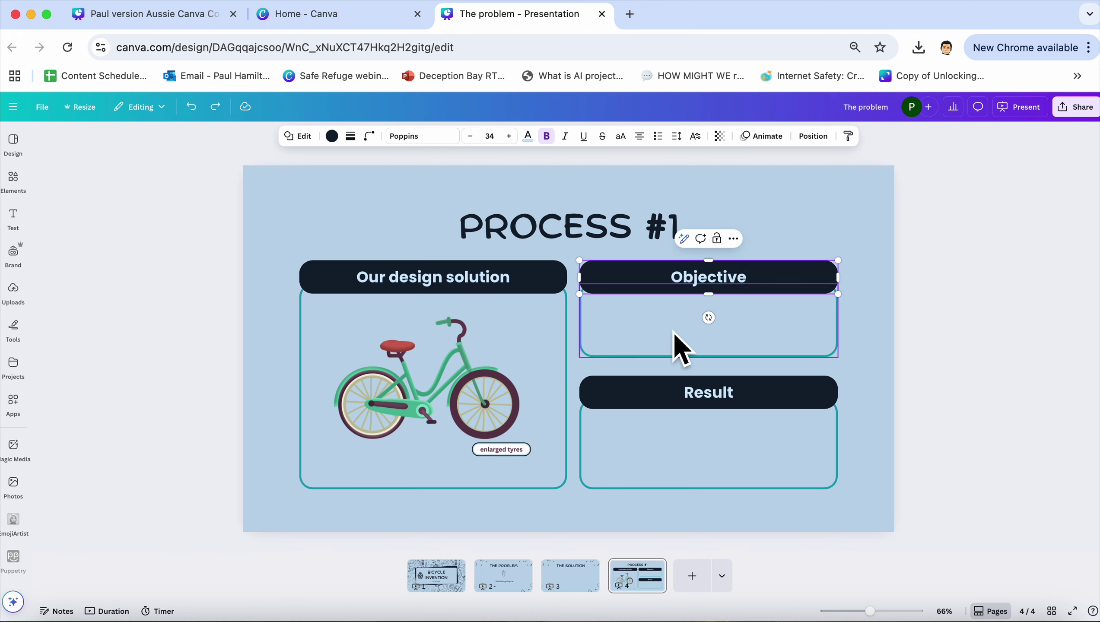
# Enter "Design a bike that can travel on different terrains." in the empty box under the Objective heading.
pyautogui.click(679, 343)
pyautogui.click(684, 344)
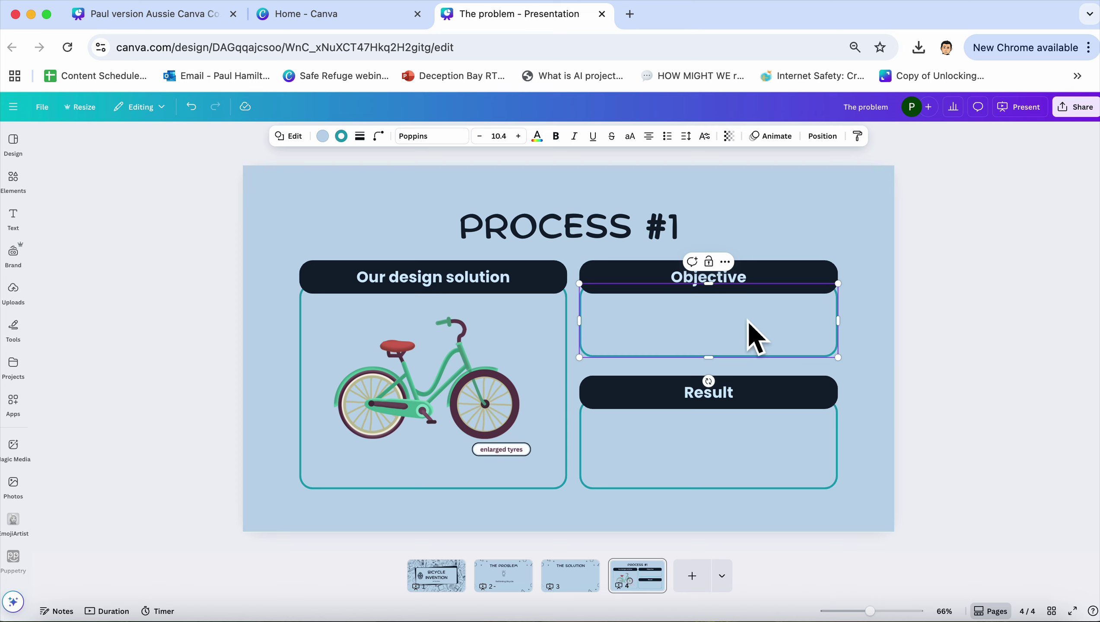
pyautogui.write('DEs')
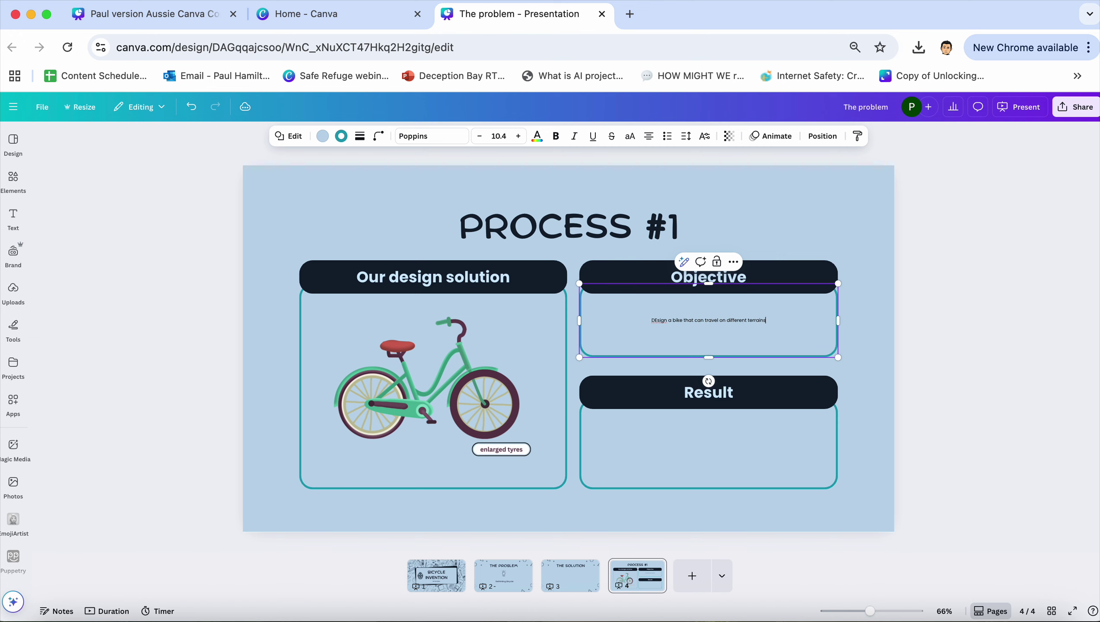
# Enlarge the objective sentence to font size 34.4.
pyautogui.moveTo(780, 335); pyautogui.dragTo(645, 336)
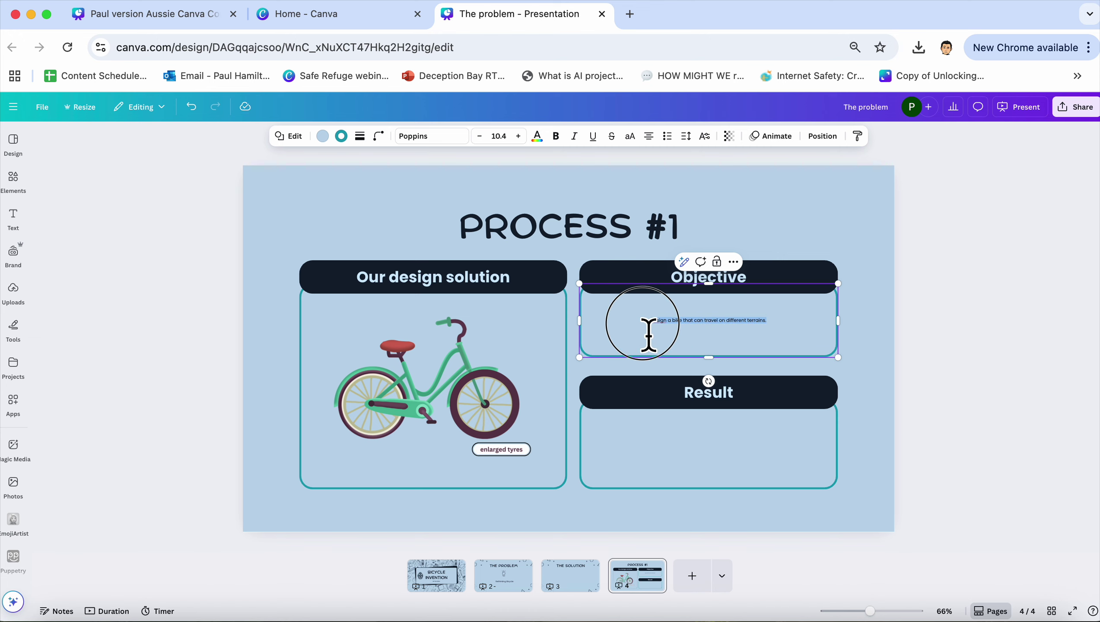
pyautogui.click(518, 137)
pyautogui.click(518, 137)
pyautogui.click(518, 137)
pyautogui.click(518, 137)
pyautogui.click(519, 137)
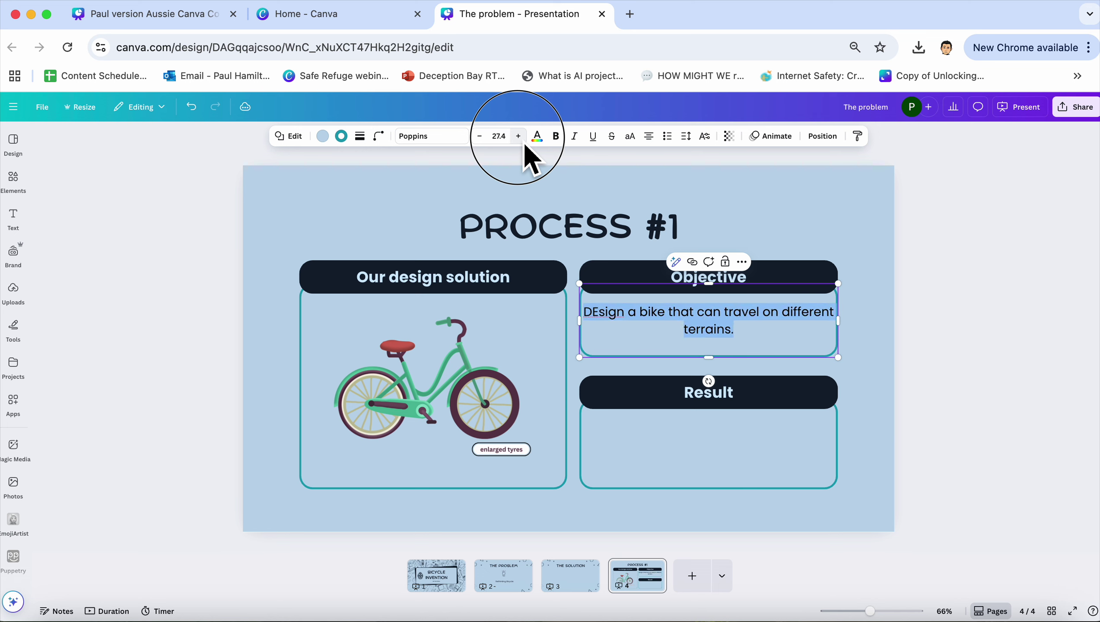
pyautogui.click(519, 137)
pyautogui.click(518, 137)
pyautogui.click(518, 137)
# Correct the miscapitalised second letter in the objective sentence so its first word reads "Design".
pyautogui.click(610, 311)
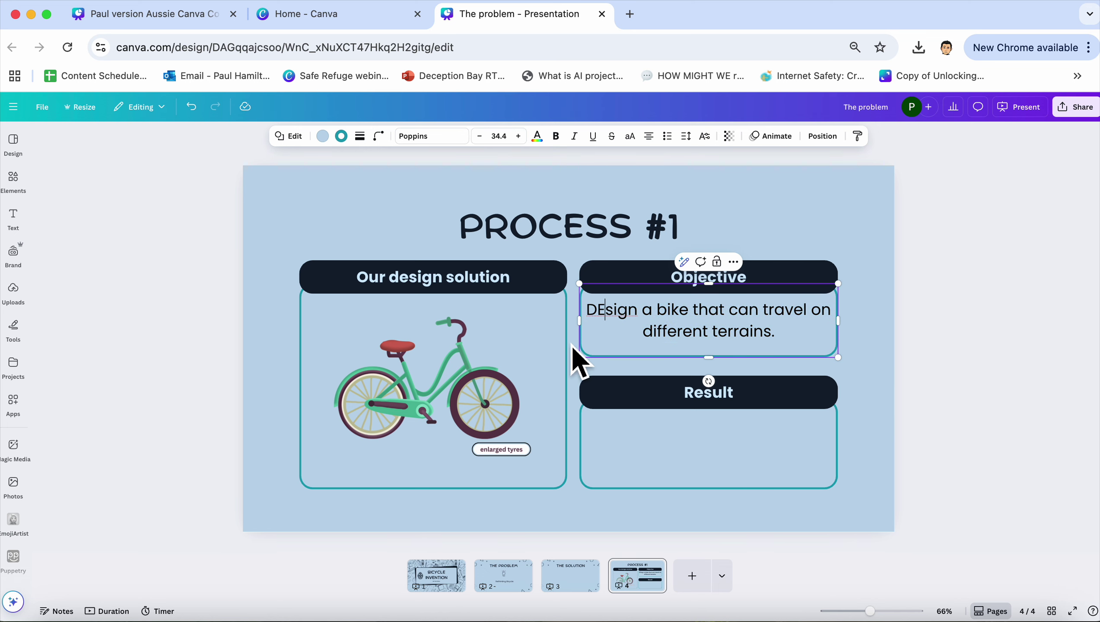
pyautogui.press('BackSpace')
pyautogui.write('e')
pyautogui.click(898, 388)
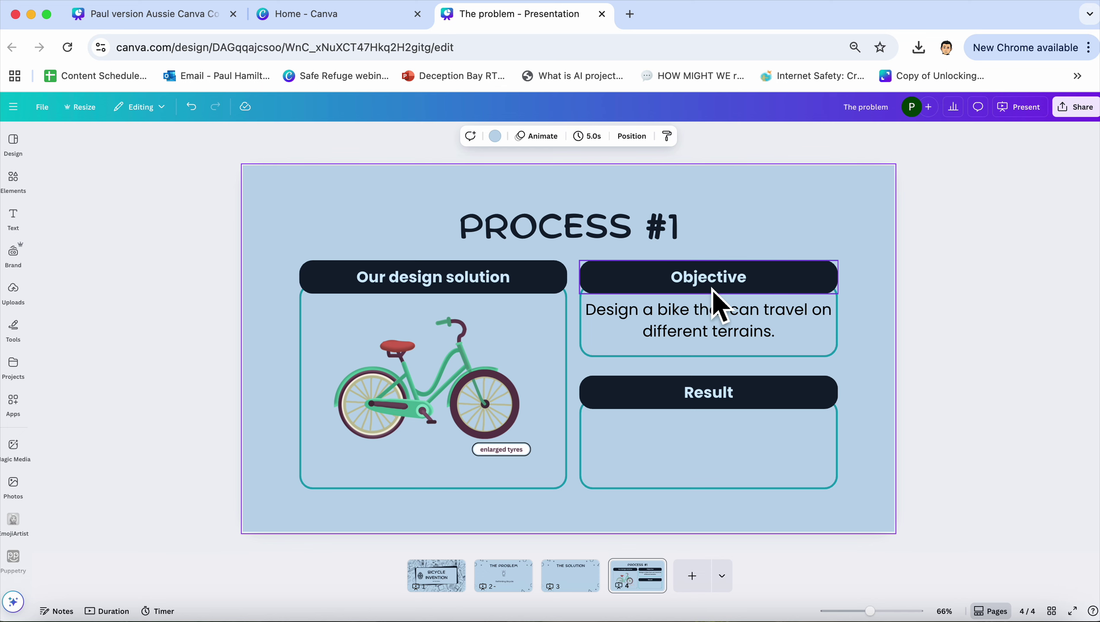
# Replace the "Result" heading with "Challenges".
pyautogui.click(735, 401)
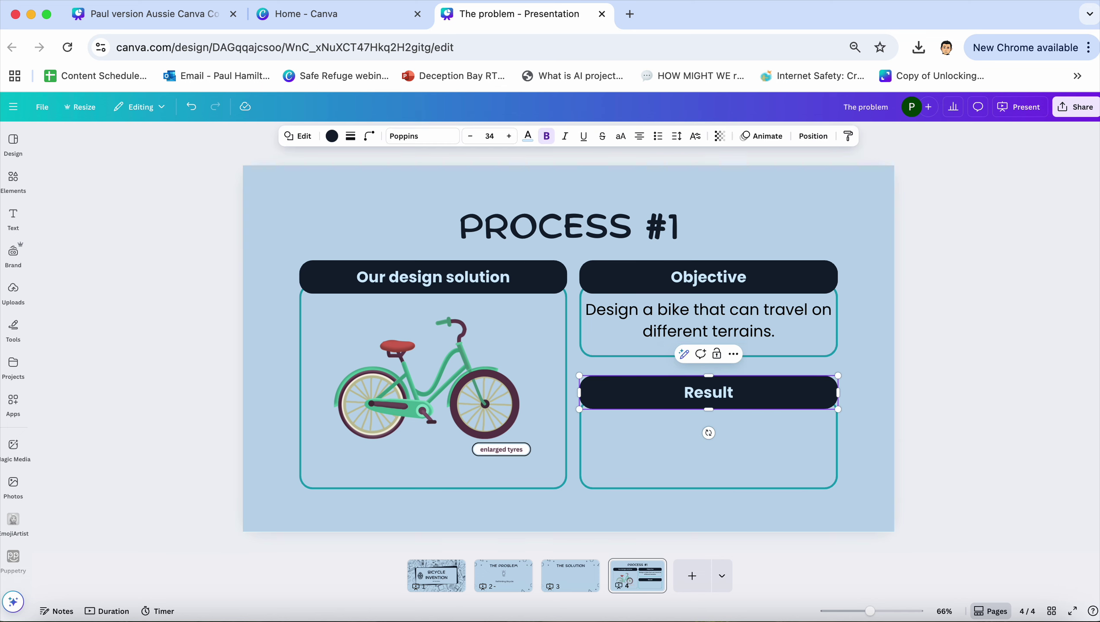
pyautogui.press('BackSpace')
pyautogui.press('BackSpace')
pyautogui.press('BackSpace')
pyautogui.press('BackSpace')
pyautogui.write('Challenges')
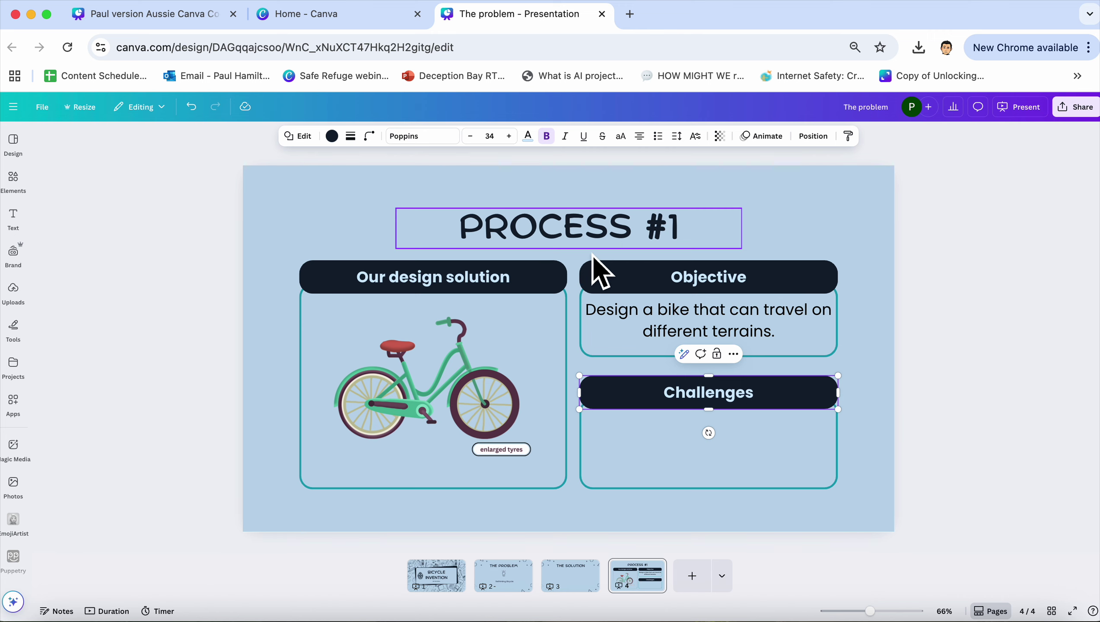
# Change the title of the fourth slide from "PROCESS #1" to "SOLUTION#1".
pyautogui.click(574, 577)
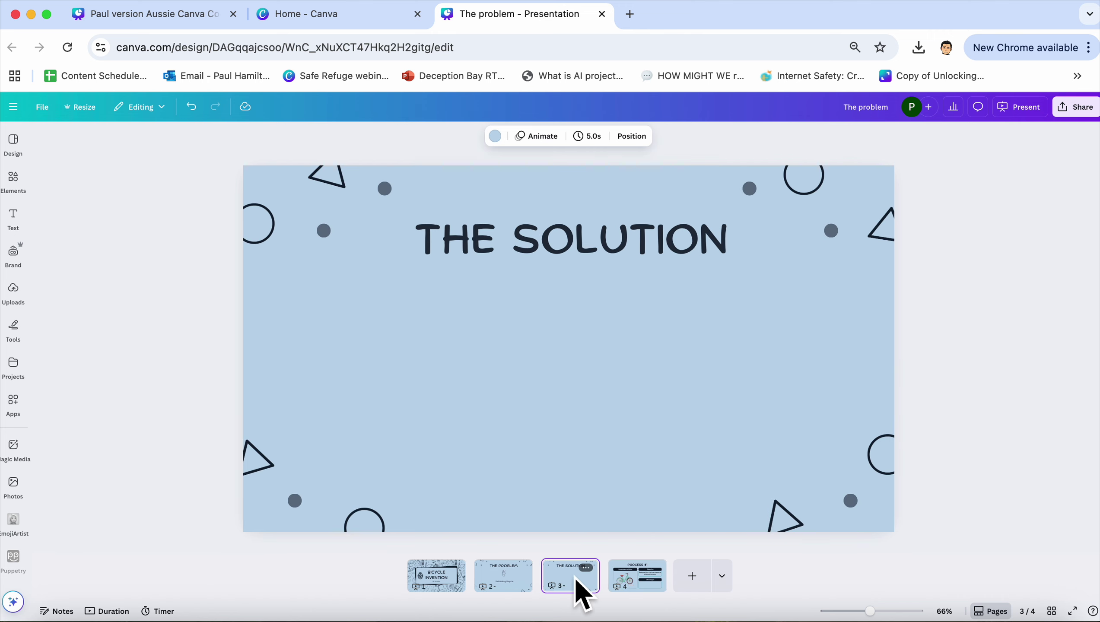
pyautogui.click(644, 582)
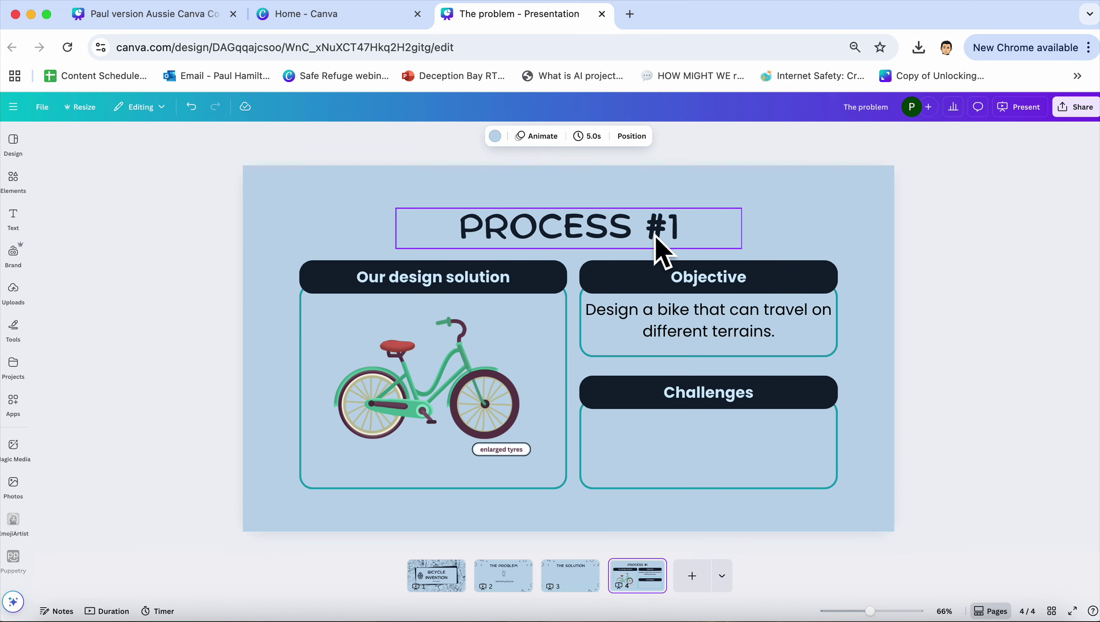
pyautogui.doubleClick(650, 231)
pyautogui.moveTo(643, 244); pyautogui.dragTo(462, 239)
pyautogui.write('SOL')
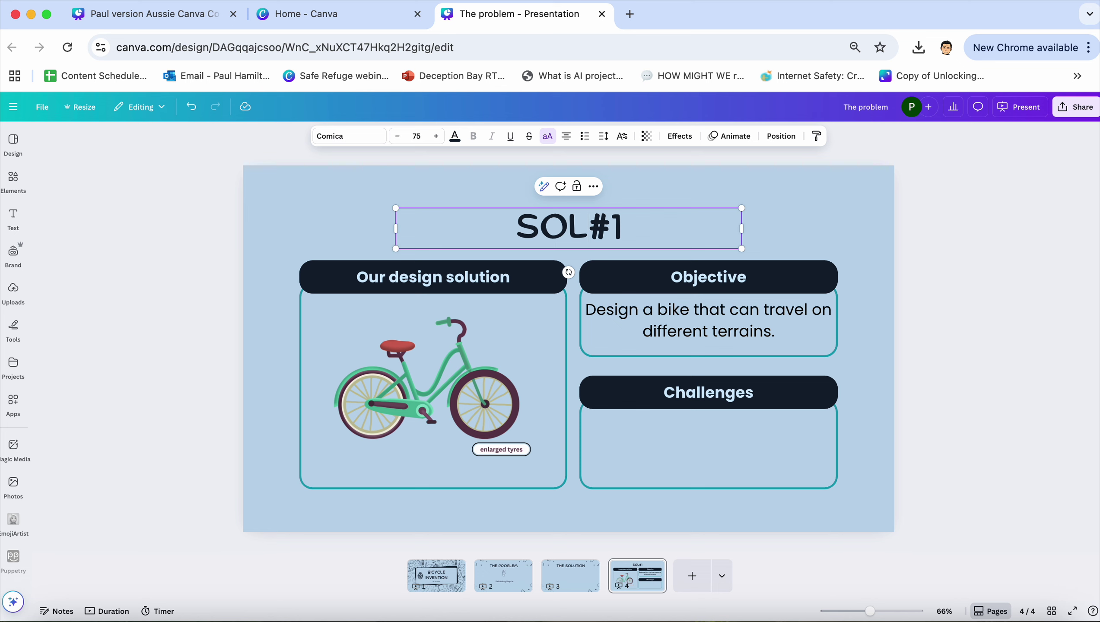
pyautogui.write('UTION')
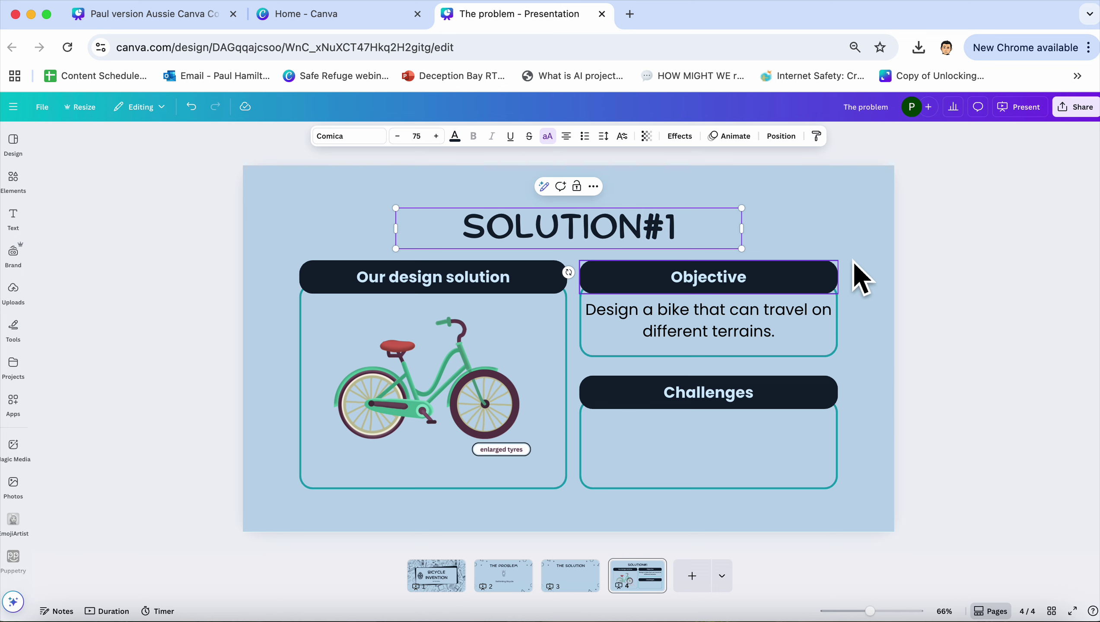
pyautogui.click(857, 263)
# Duplicate the SOLUTION#1 slide and retitle the copy "SOLUTION#2".
pyautogui.rightClick(660, 580)
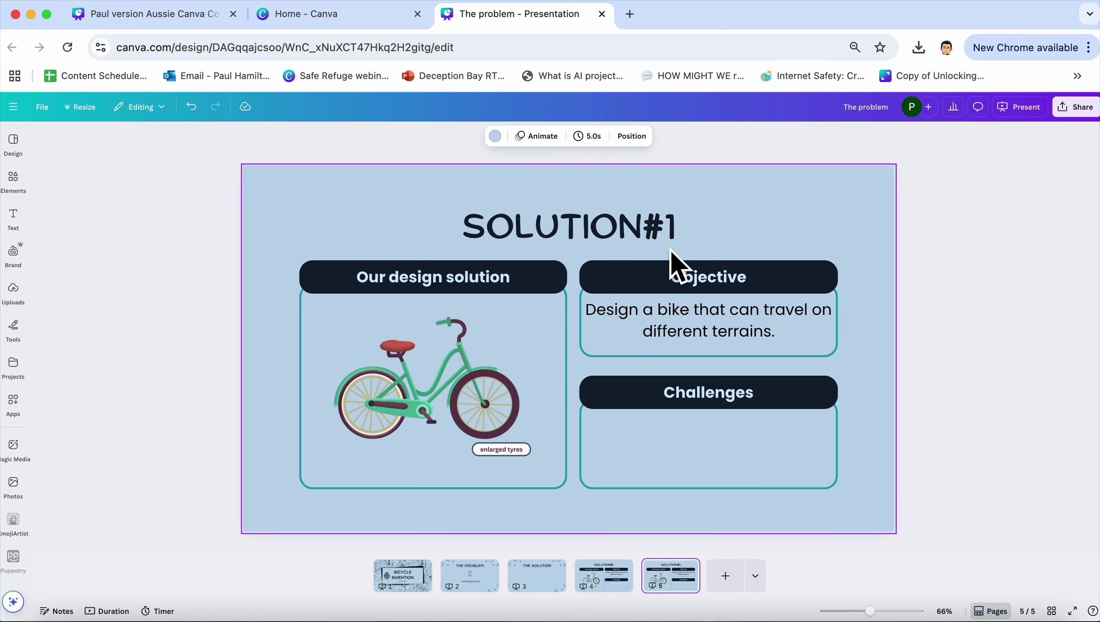
pyautogui.click(680, 238)
pyautogui.doubleClick(674, 230)
pyautogui.click(688, 242)
pyautogui.press('BackSpace')
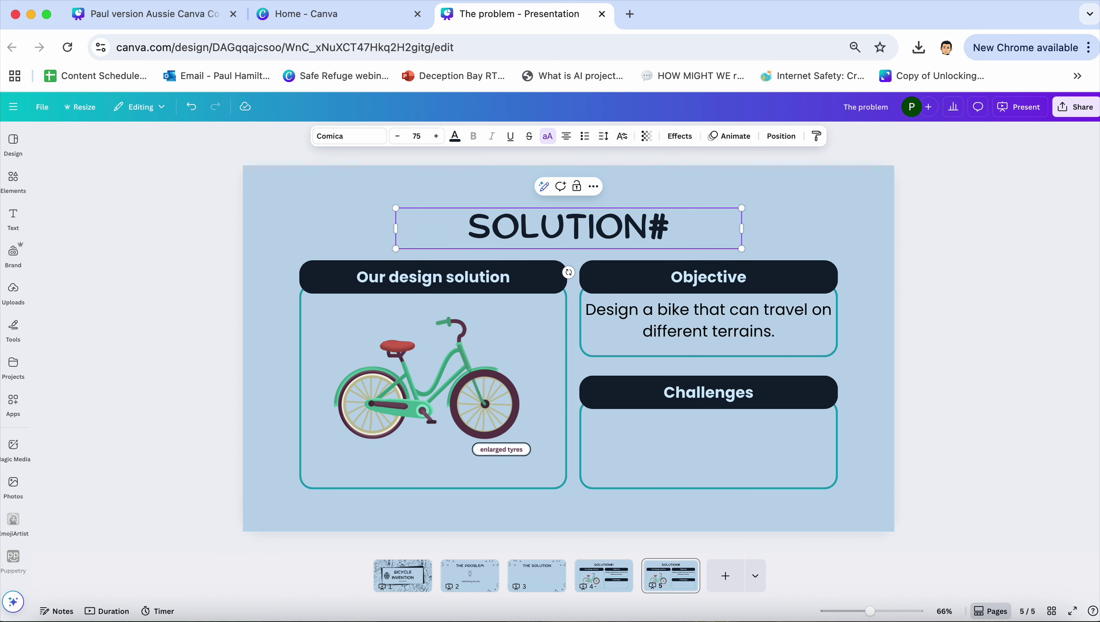
pyautogui.write('2')
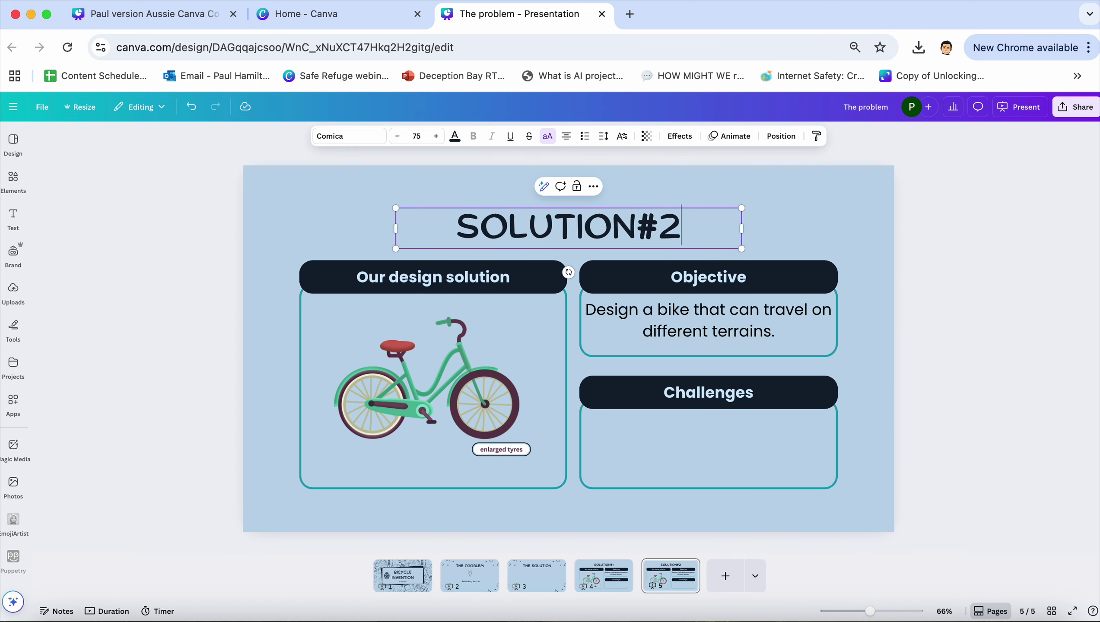